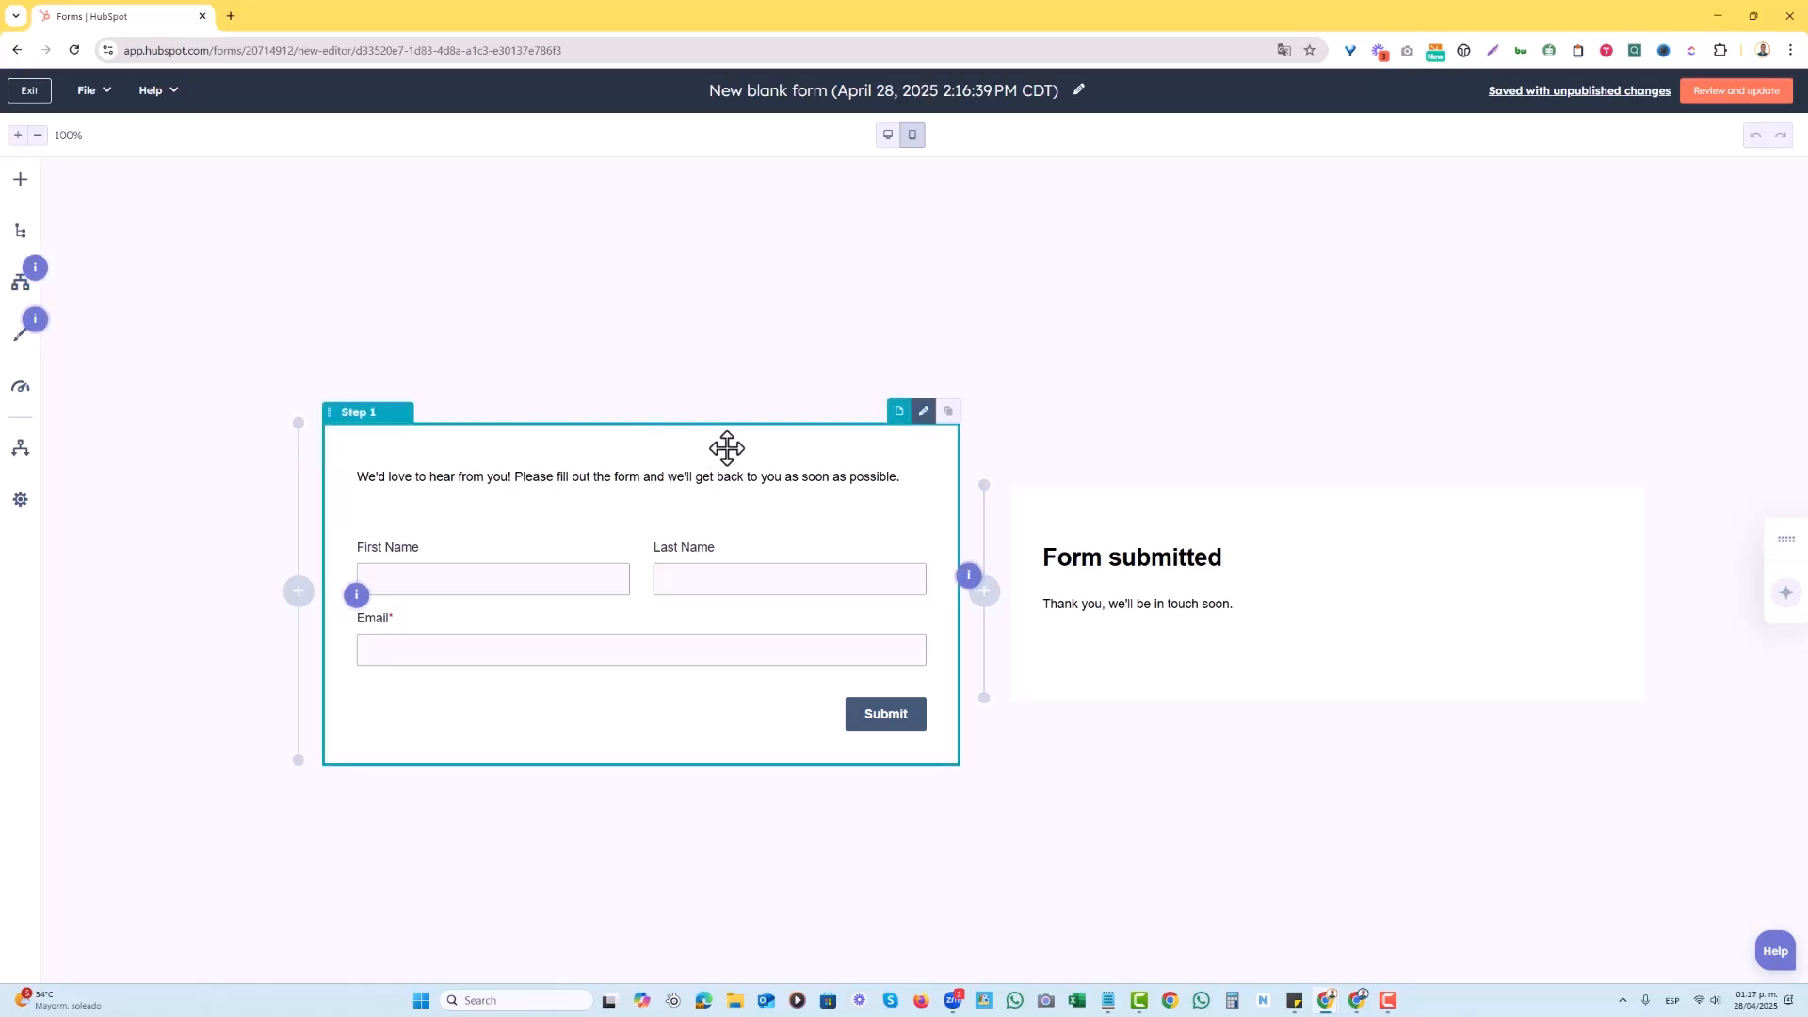
Find the Favorite Food contact property by searching for "fav" and add it to the form below the Email field.
{"action": "left_click", "coordinate": [339, 523]}
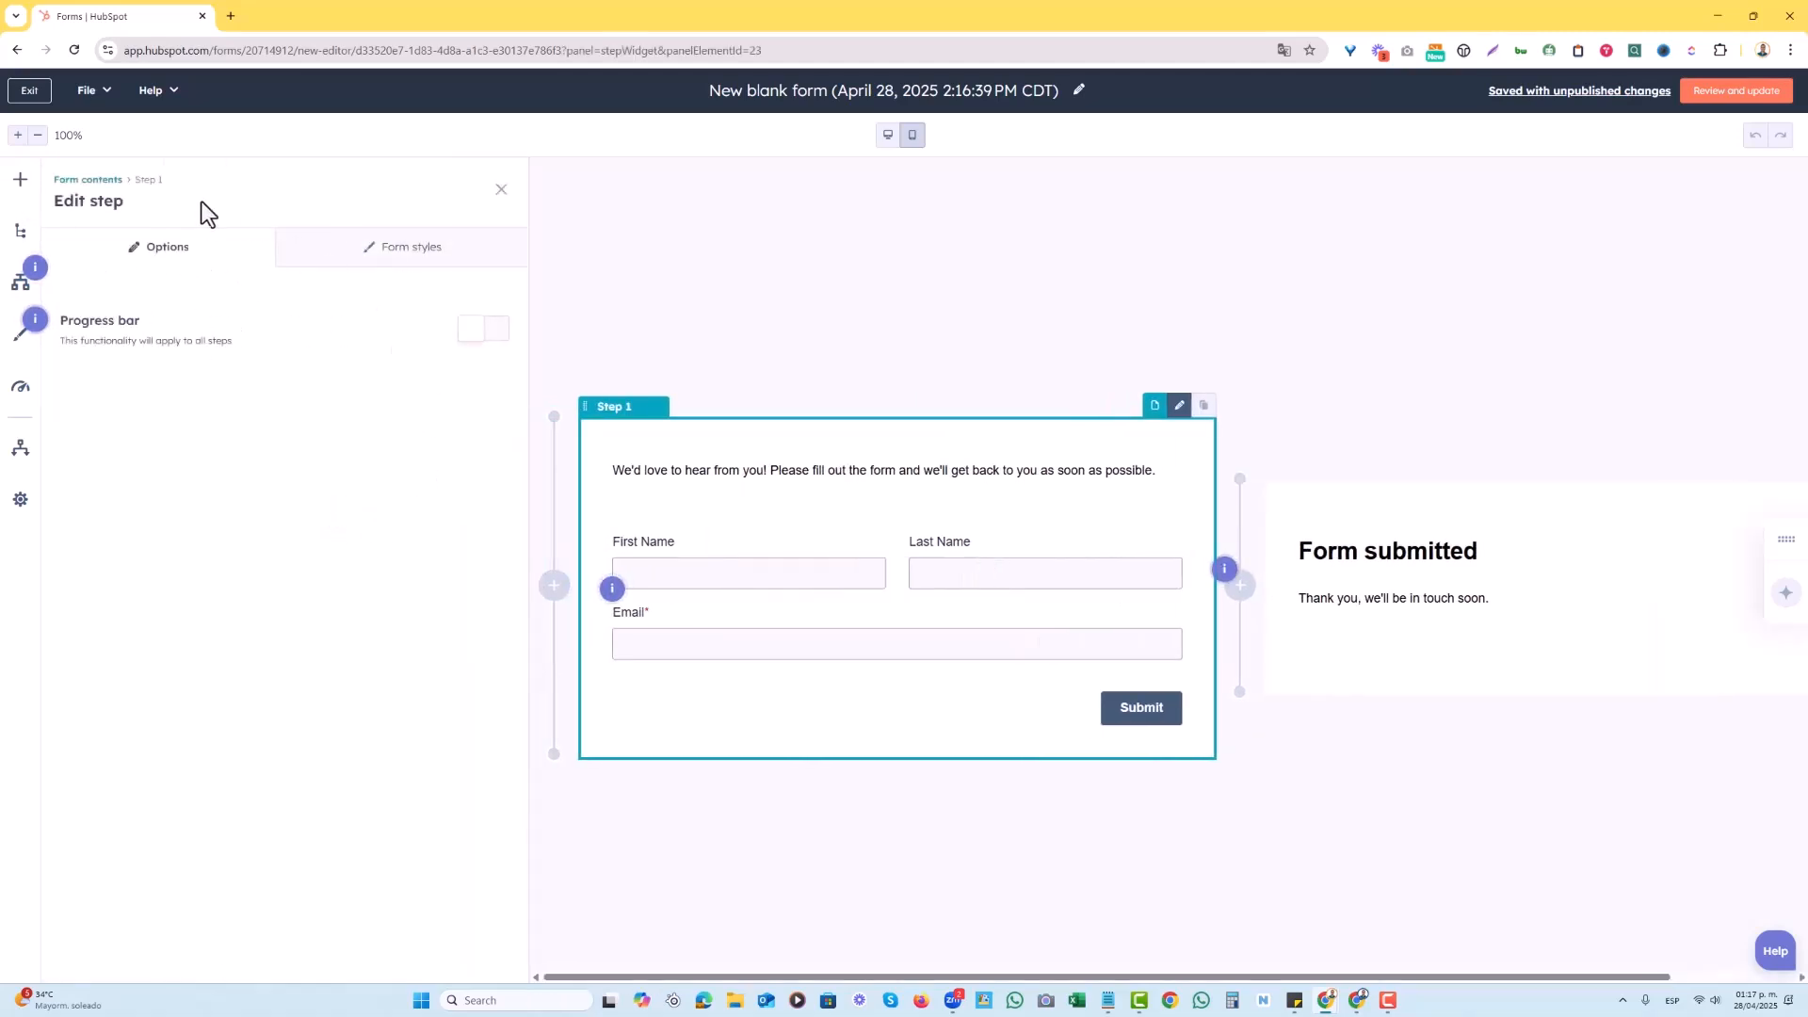
{"action": "left_click", "coordinate": [19, 183]}
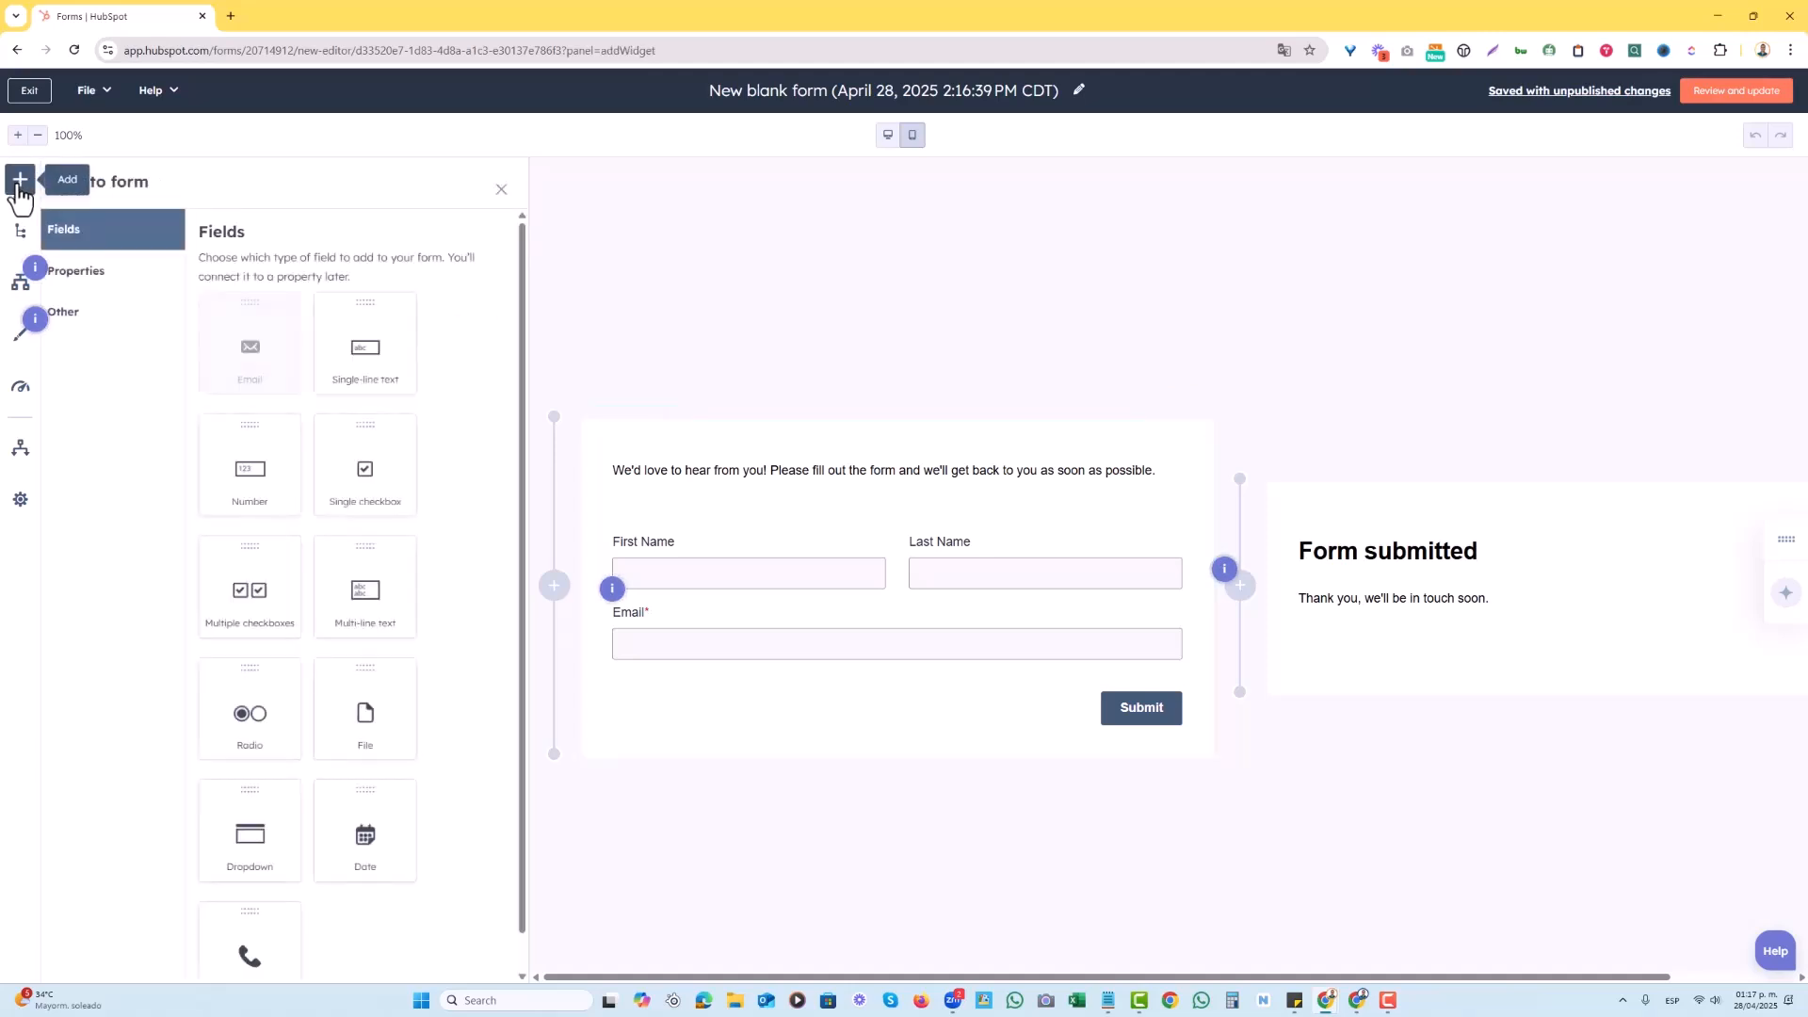
{"action": "left_click", "coordinate": [88, 275]}
{"action": "scroll", "coordinate": [392, 474], "scroll_direction": "down", "scroll_amount": 4}
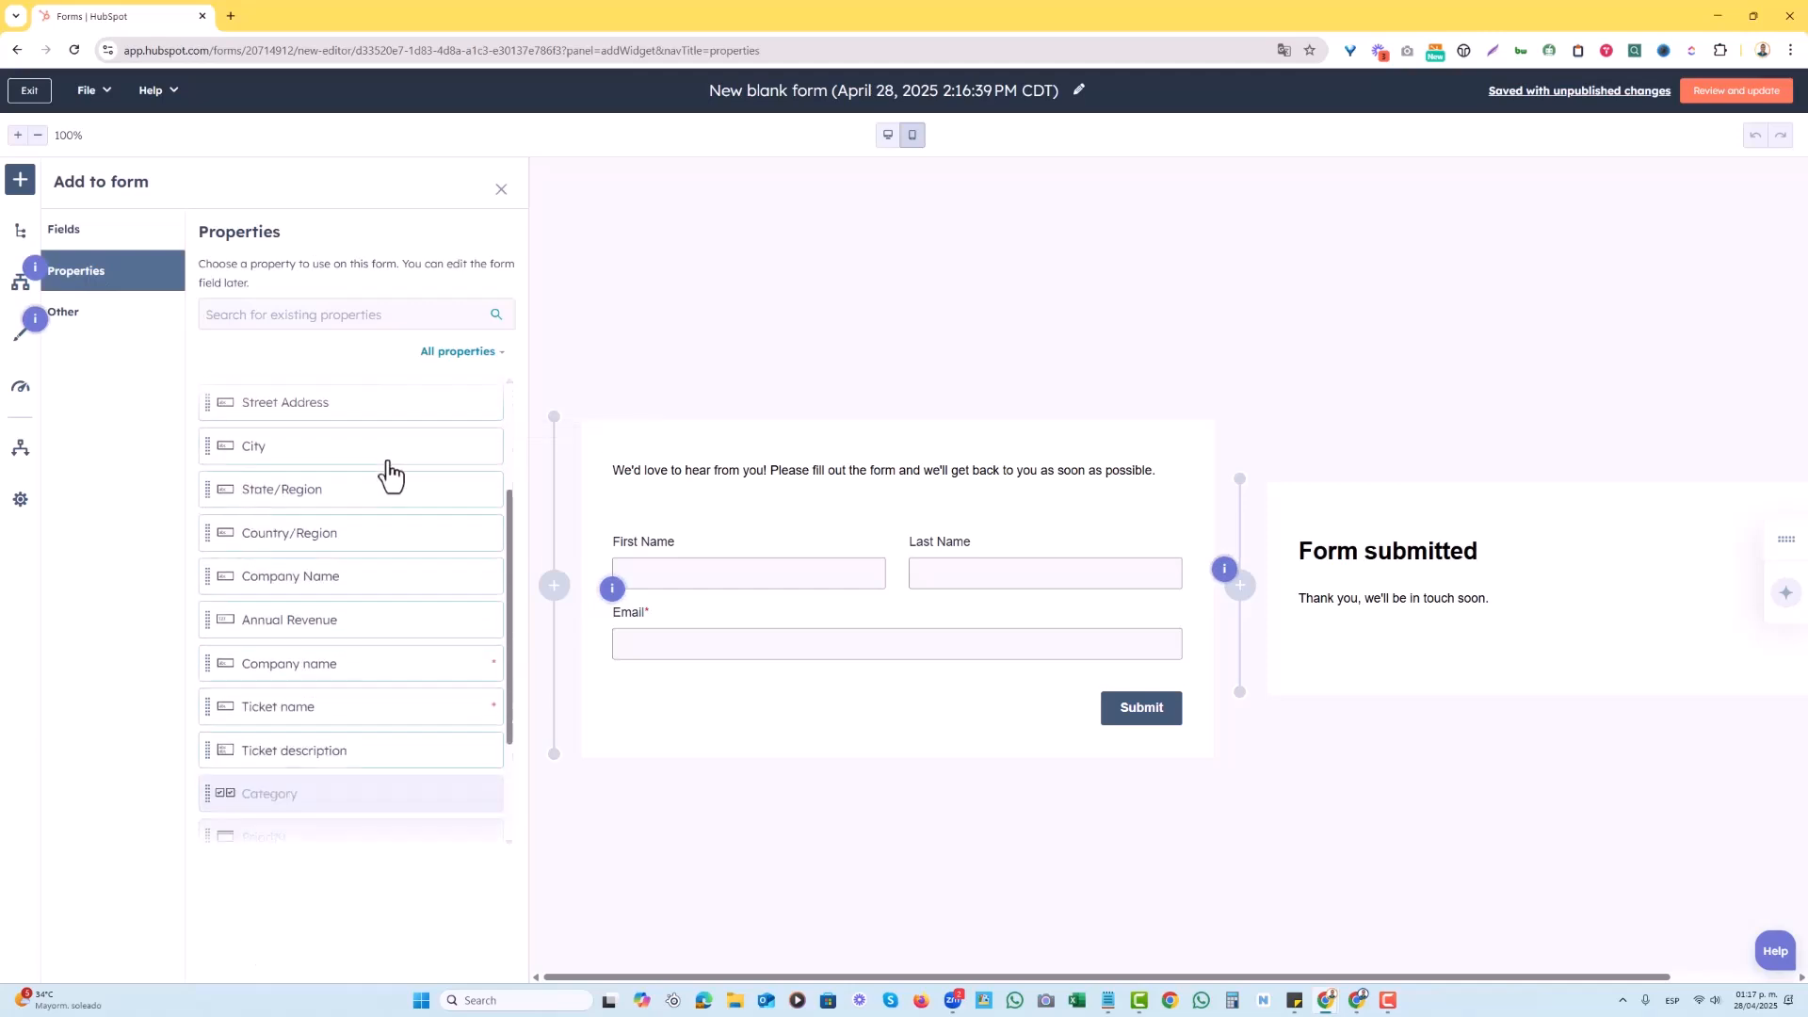
{"action": "left_click", "coordinate": [333, 319]}
{"action": "type", "text": "fav"}
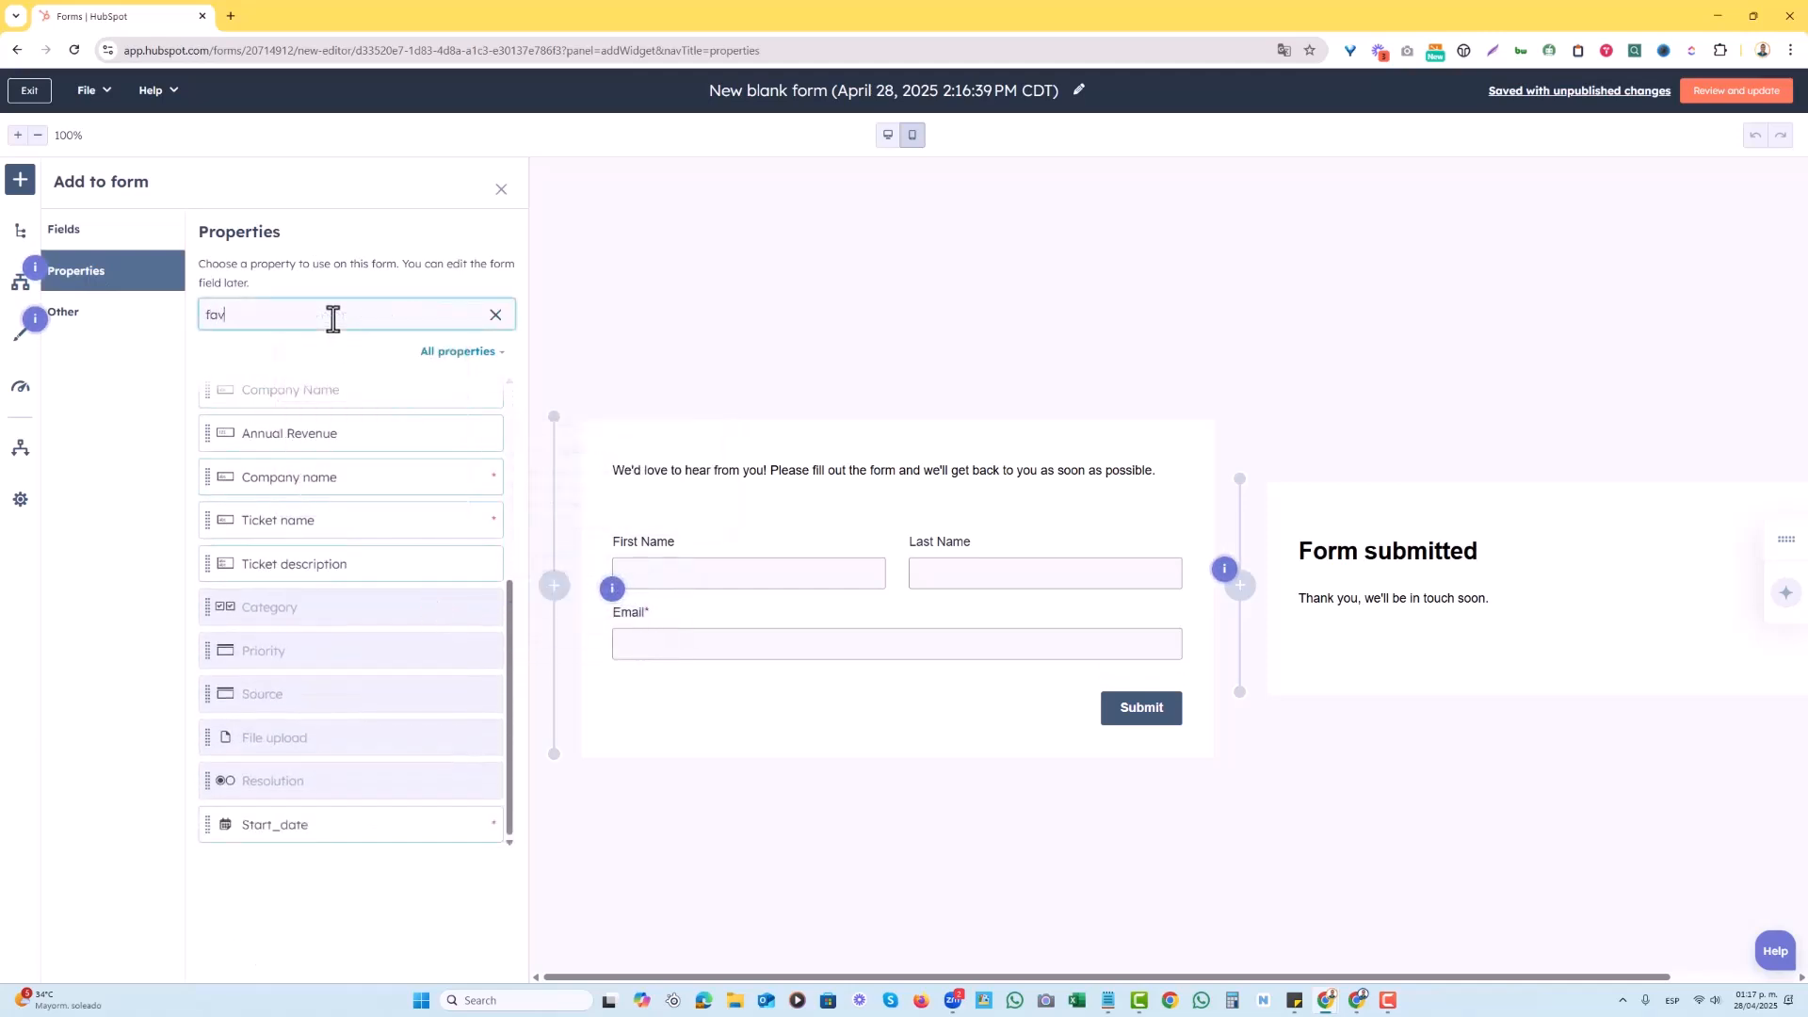
{"action": "left_click_drag", "start_coordinate": [235, 401], "coordinate": [750, 682]}
{"action": "scroll", "coordinate": [354, 562], "scroll_direction": "down", "scroll_amount": 2}
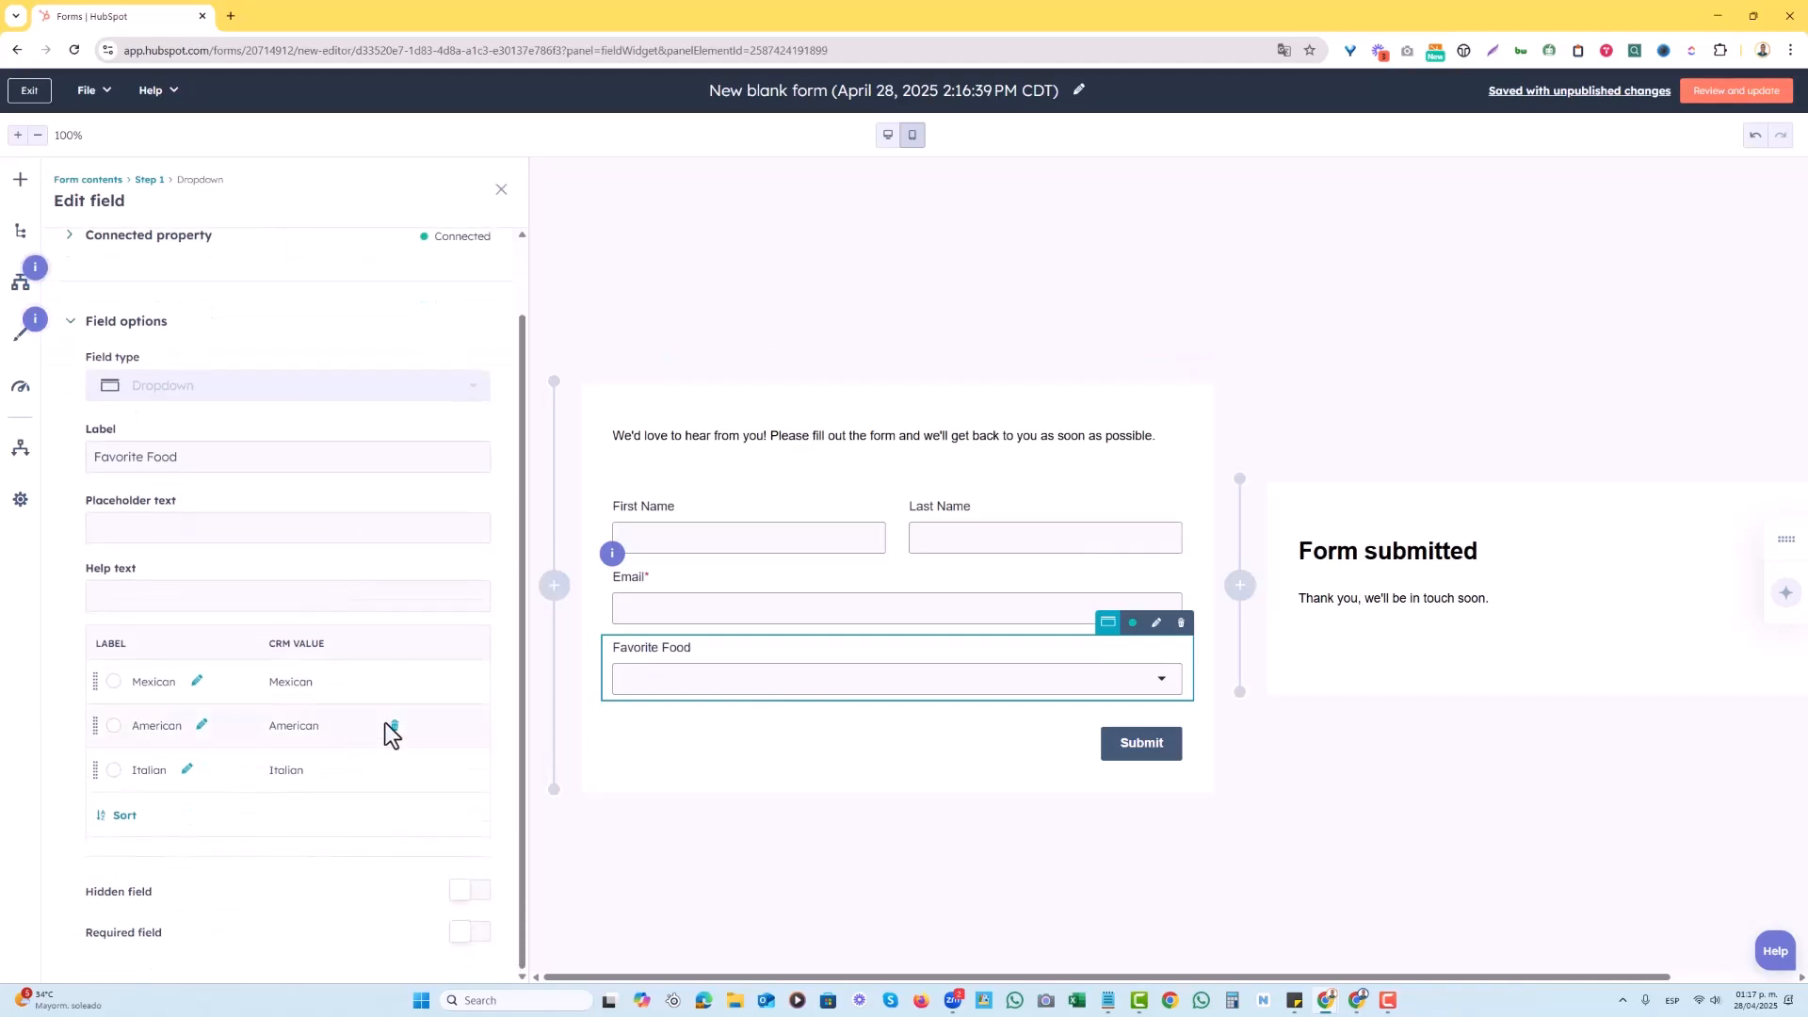
{"action": "scroll", "coordinate": [295, 601], "scroll_direction": "up", "scroll_amount": 2}
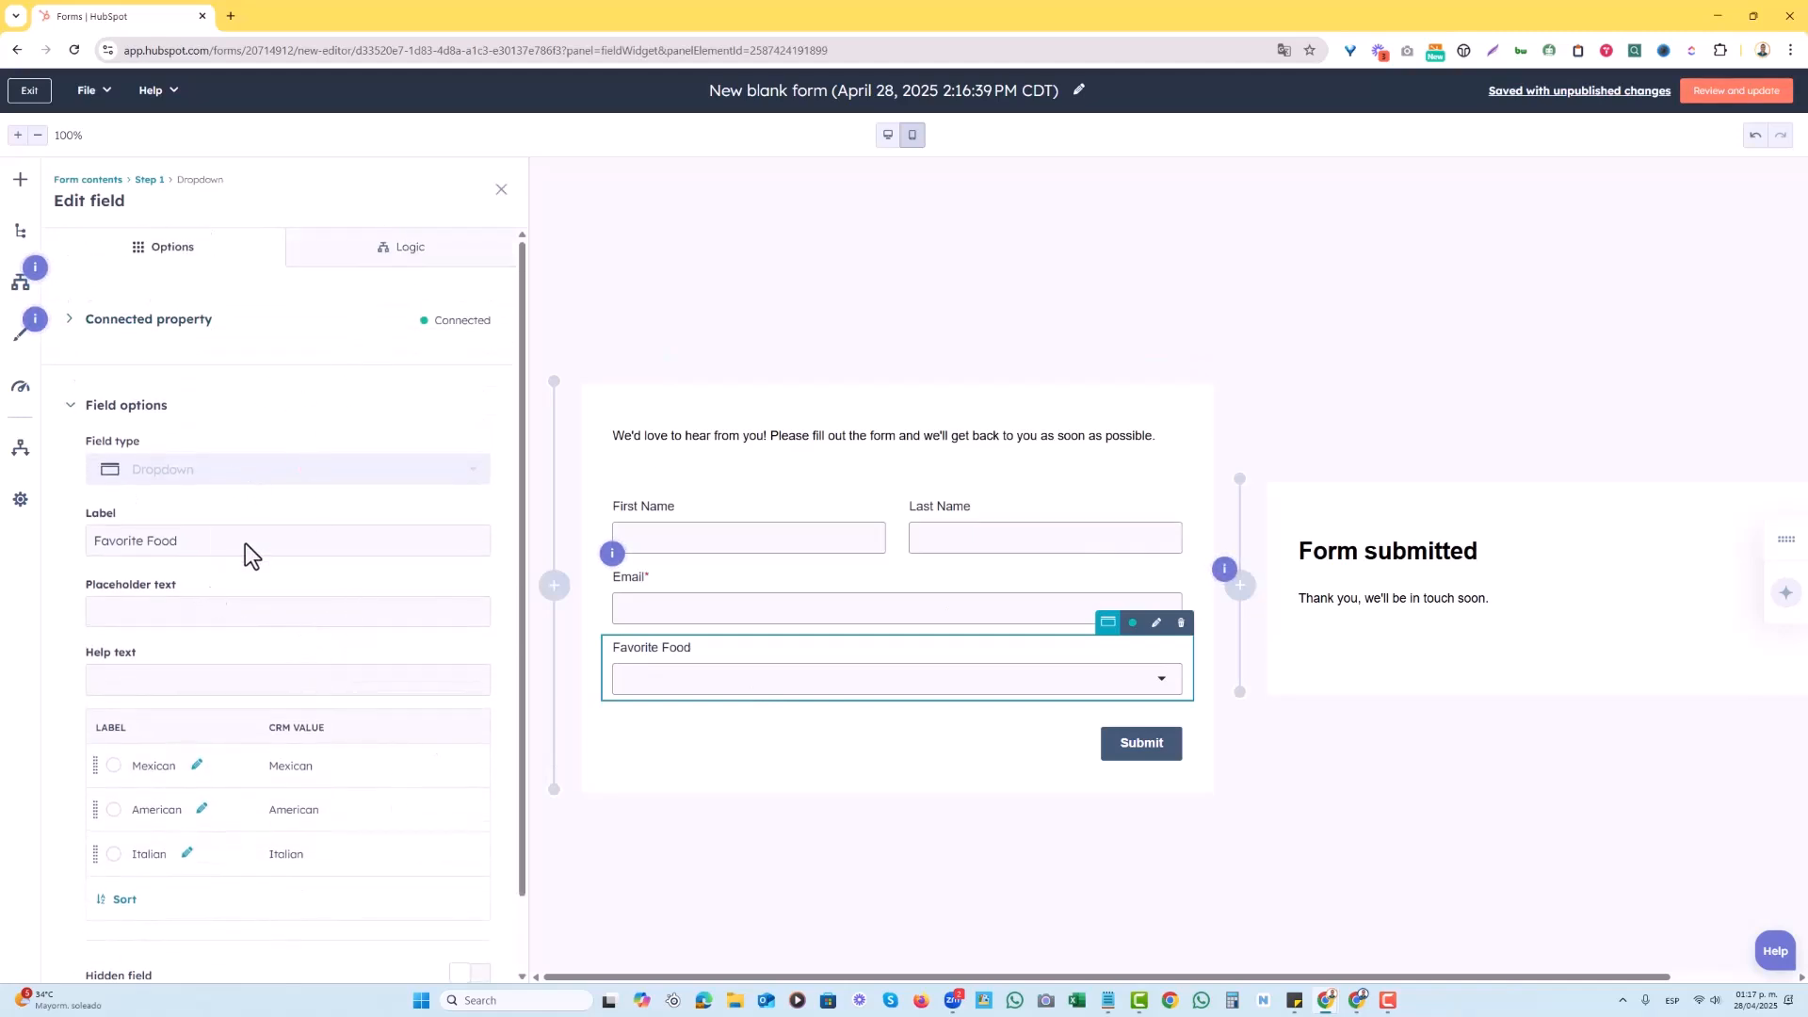
Move the Favorite Food dropdown above the Email field in the form.
{"action": "left_click_drag", "start_coordinate": [635, 652], "coordinate": [646, 647]}
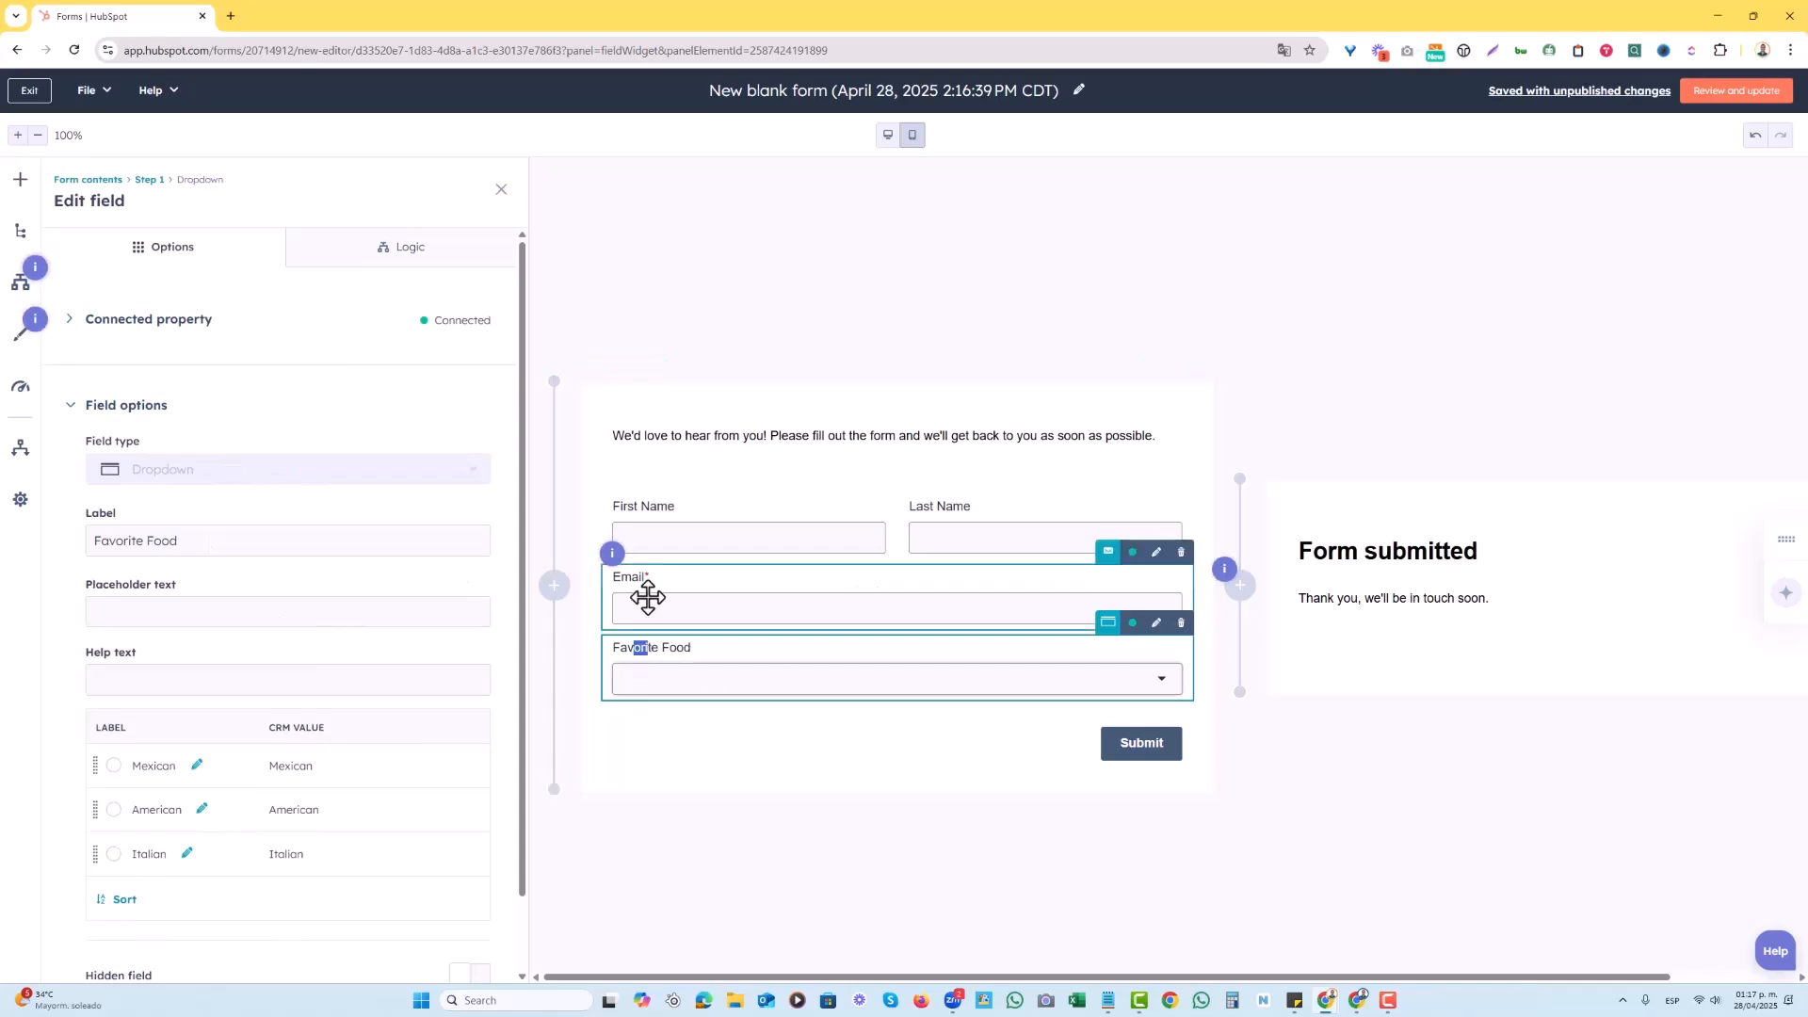
{"action": "left_click", "coordinate": [1047, 726]}
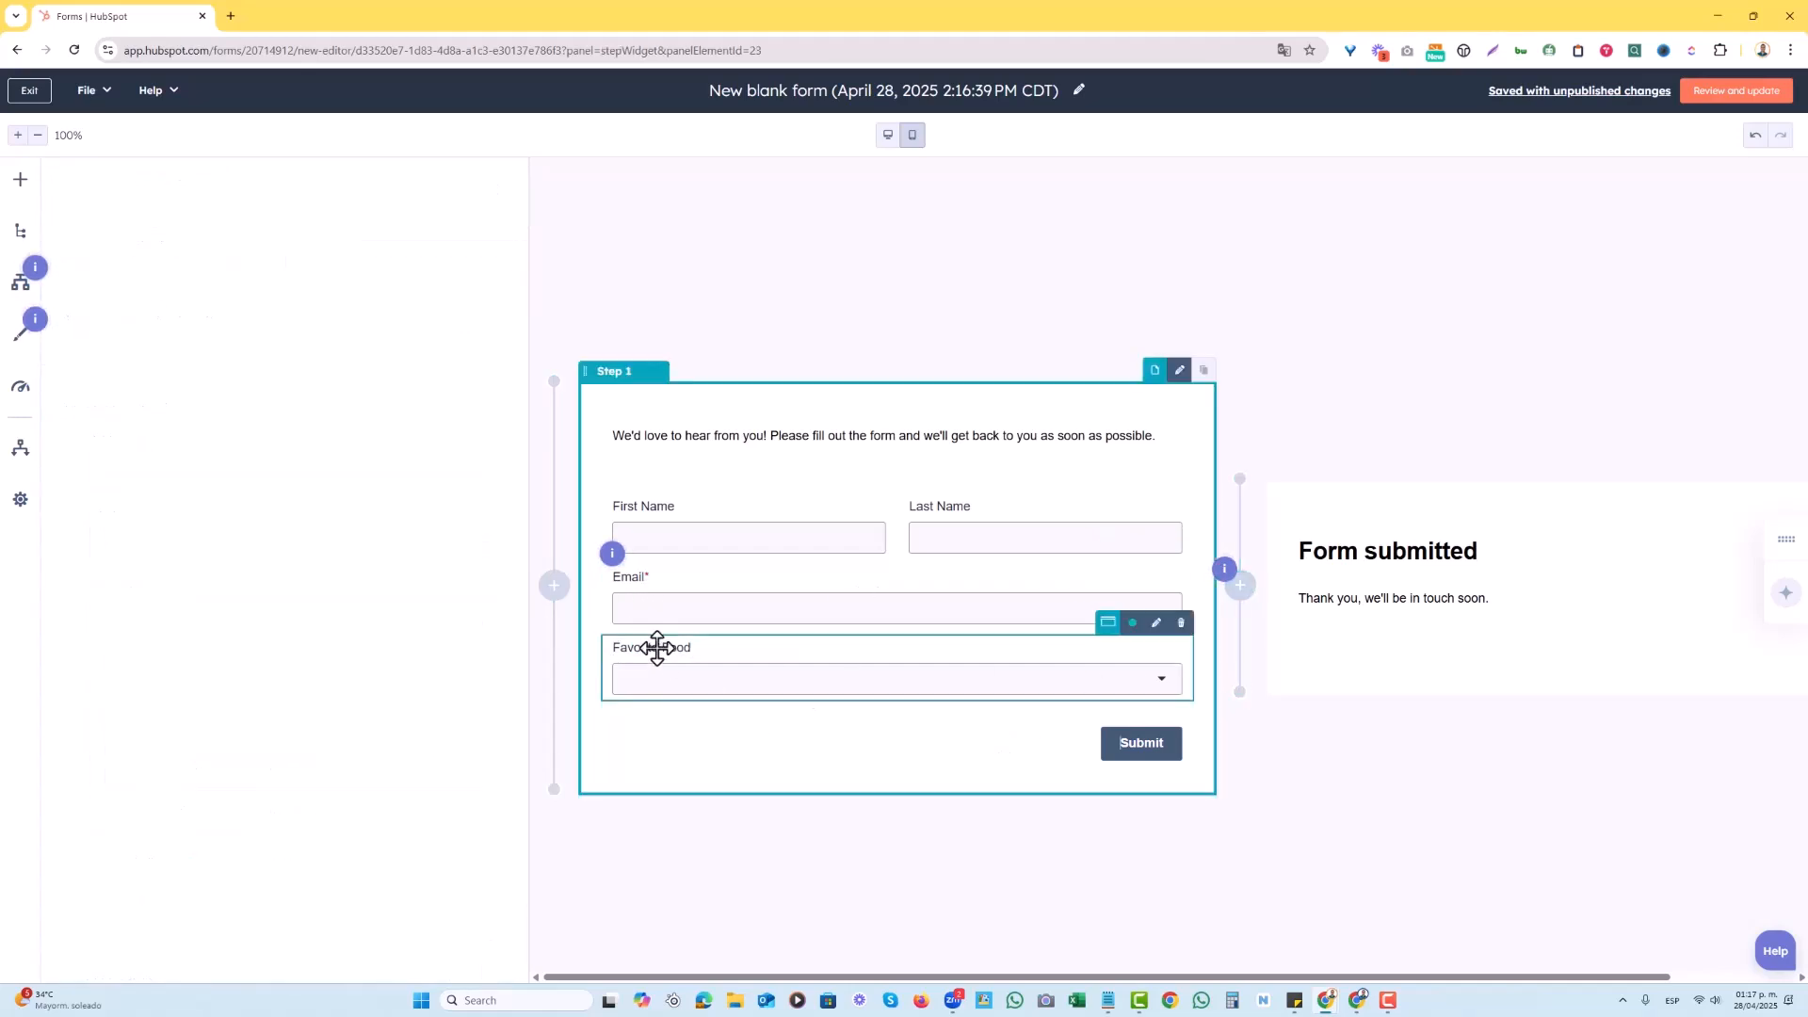
{"action": "left_click", "coordinate": [630, 655]}
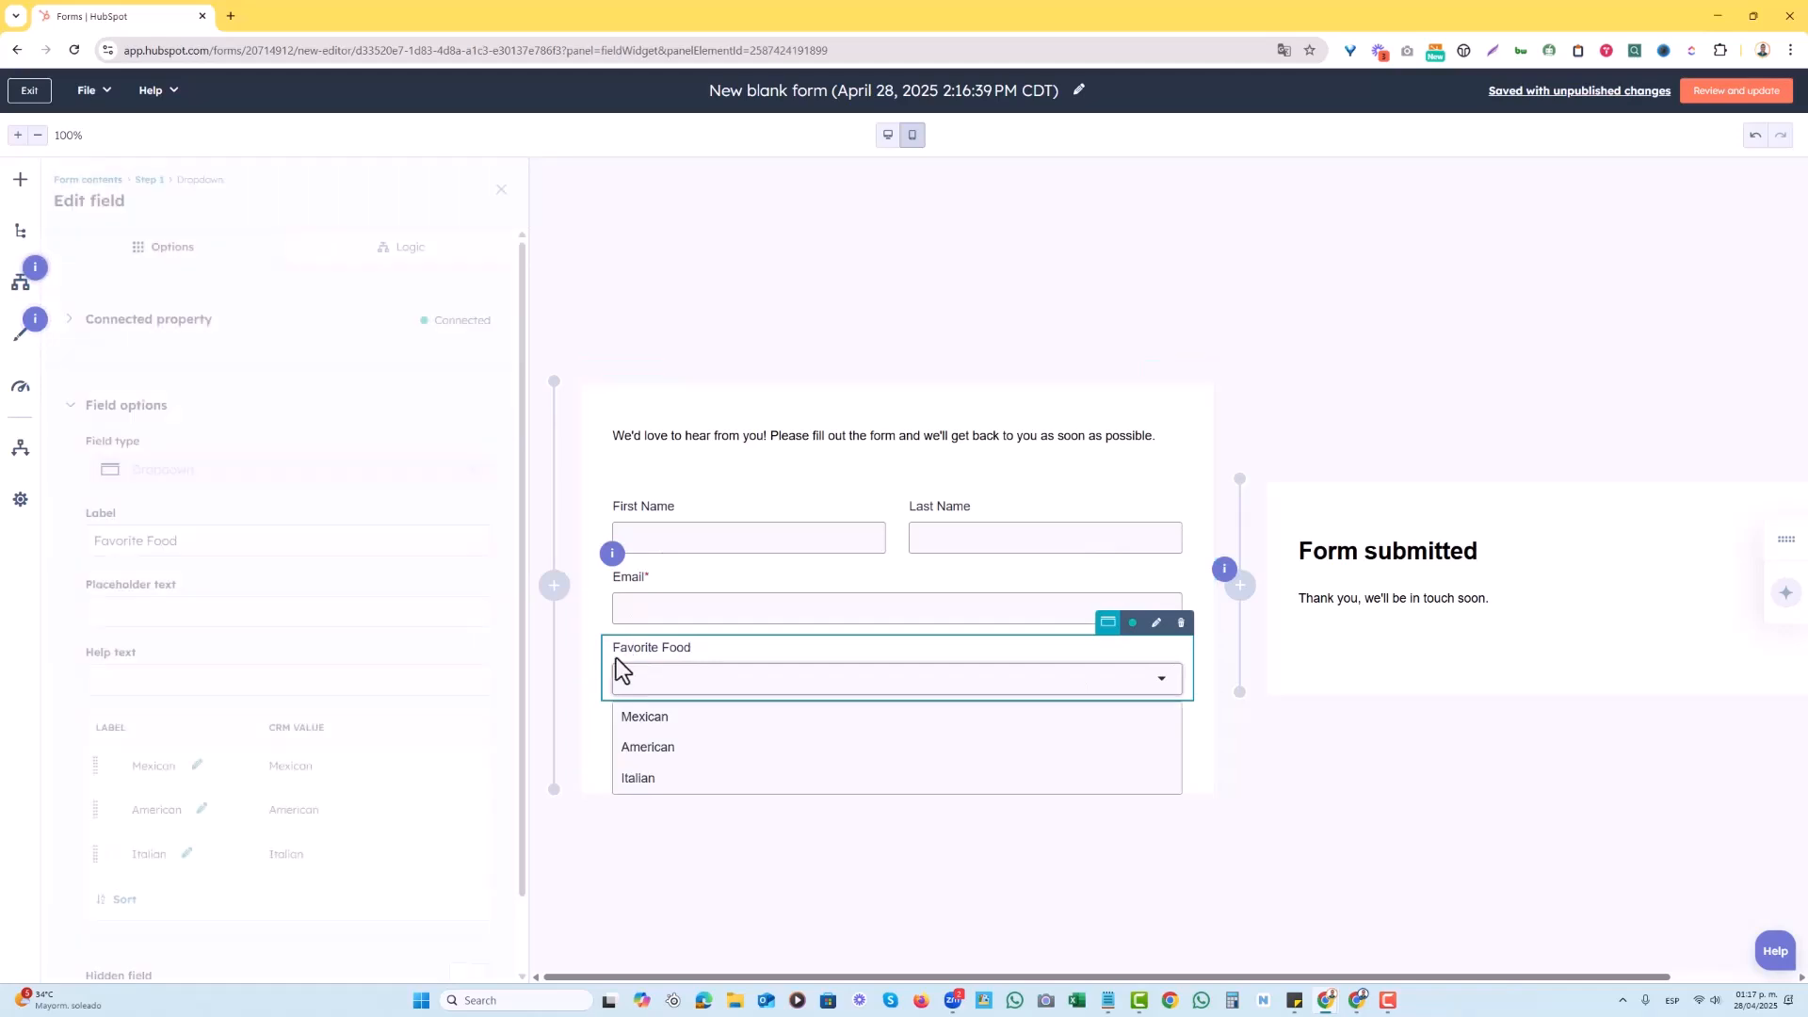
{"action": "left_click", "coordinate": [501, 189]}
{"action": "left_click_drag", "start_coordinate": [363, 678], "coordinate": [427, 578]}
{"action": "left_click", "coordinate": [485, 593]}
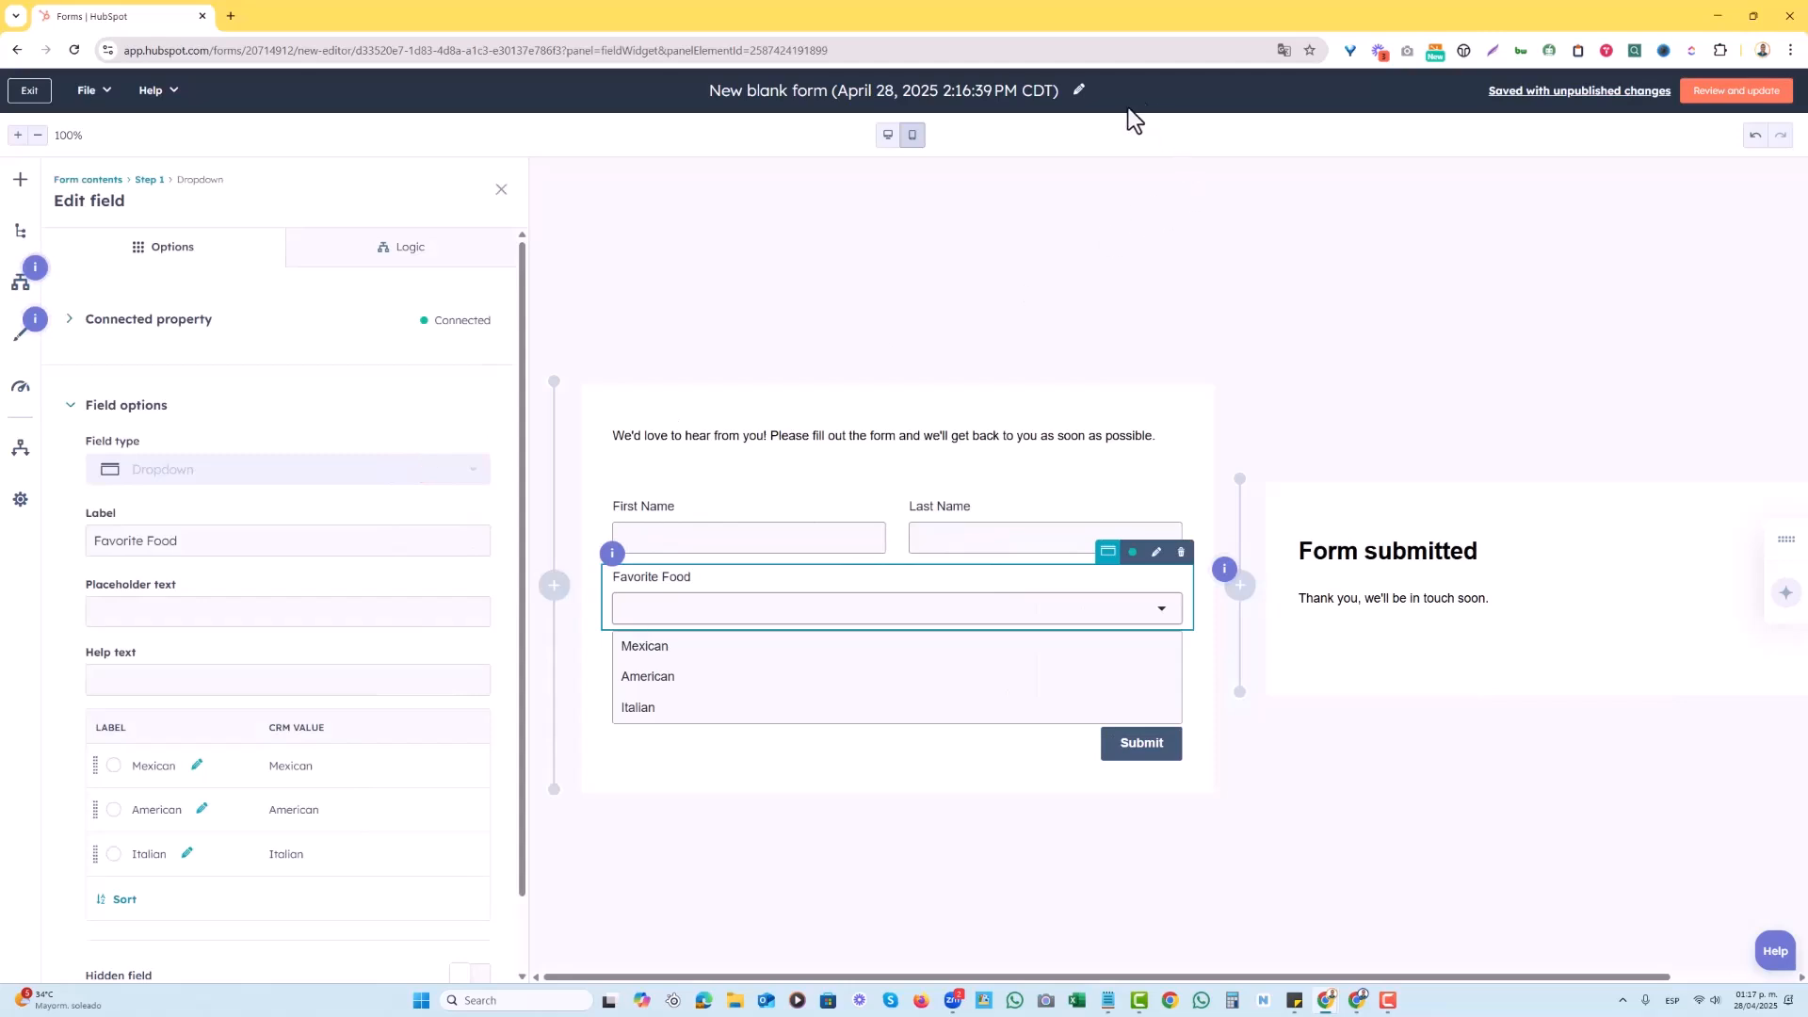
Make the Favorite Food dropdown a required field and close its settings.
{"action": "scroll", "coordinate": [340, 753], "scroll_direction": "down", "scroll_amount": 2}
{"action": "left_click", "coordinate": [471, 934]}
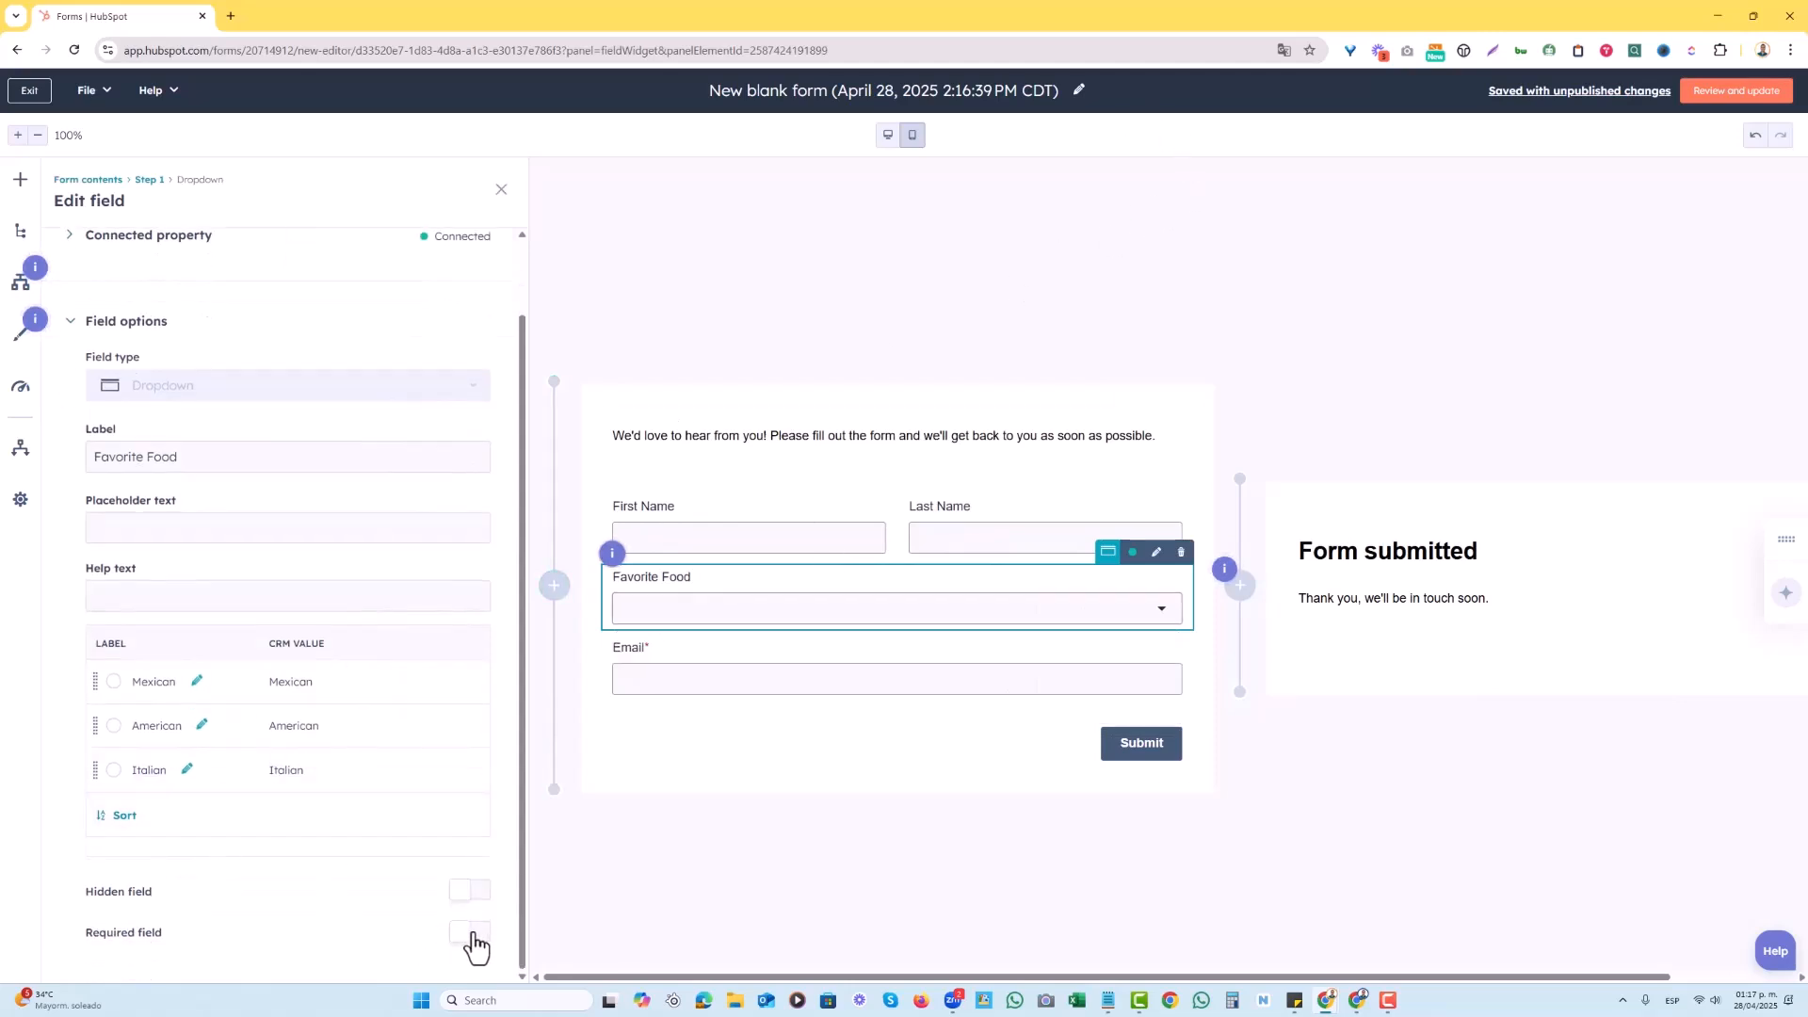
{"action": "left_click", "coordinate": [502, 192]}
{"action": "left_click", "coordinate": [563, 441]}
{"action": "left_click", "coordinate": [343, 513]}
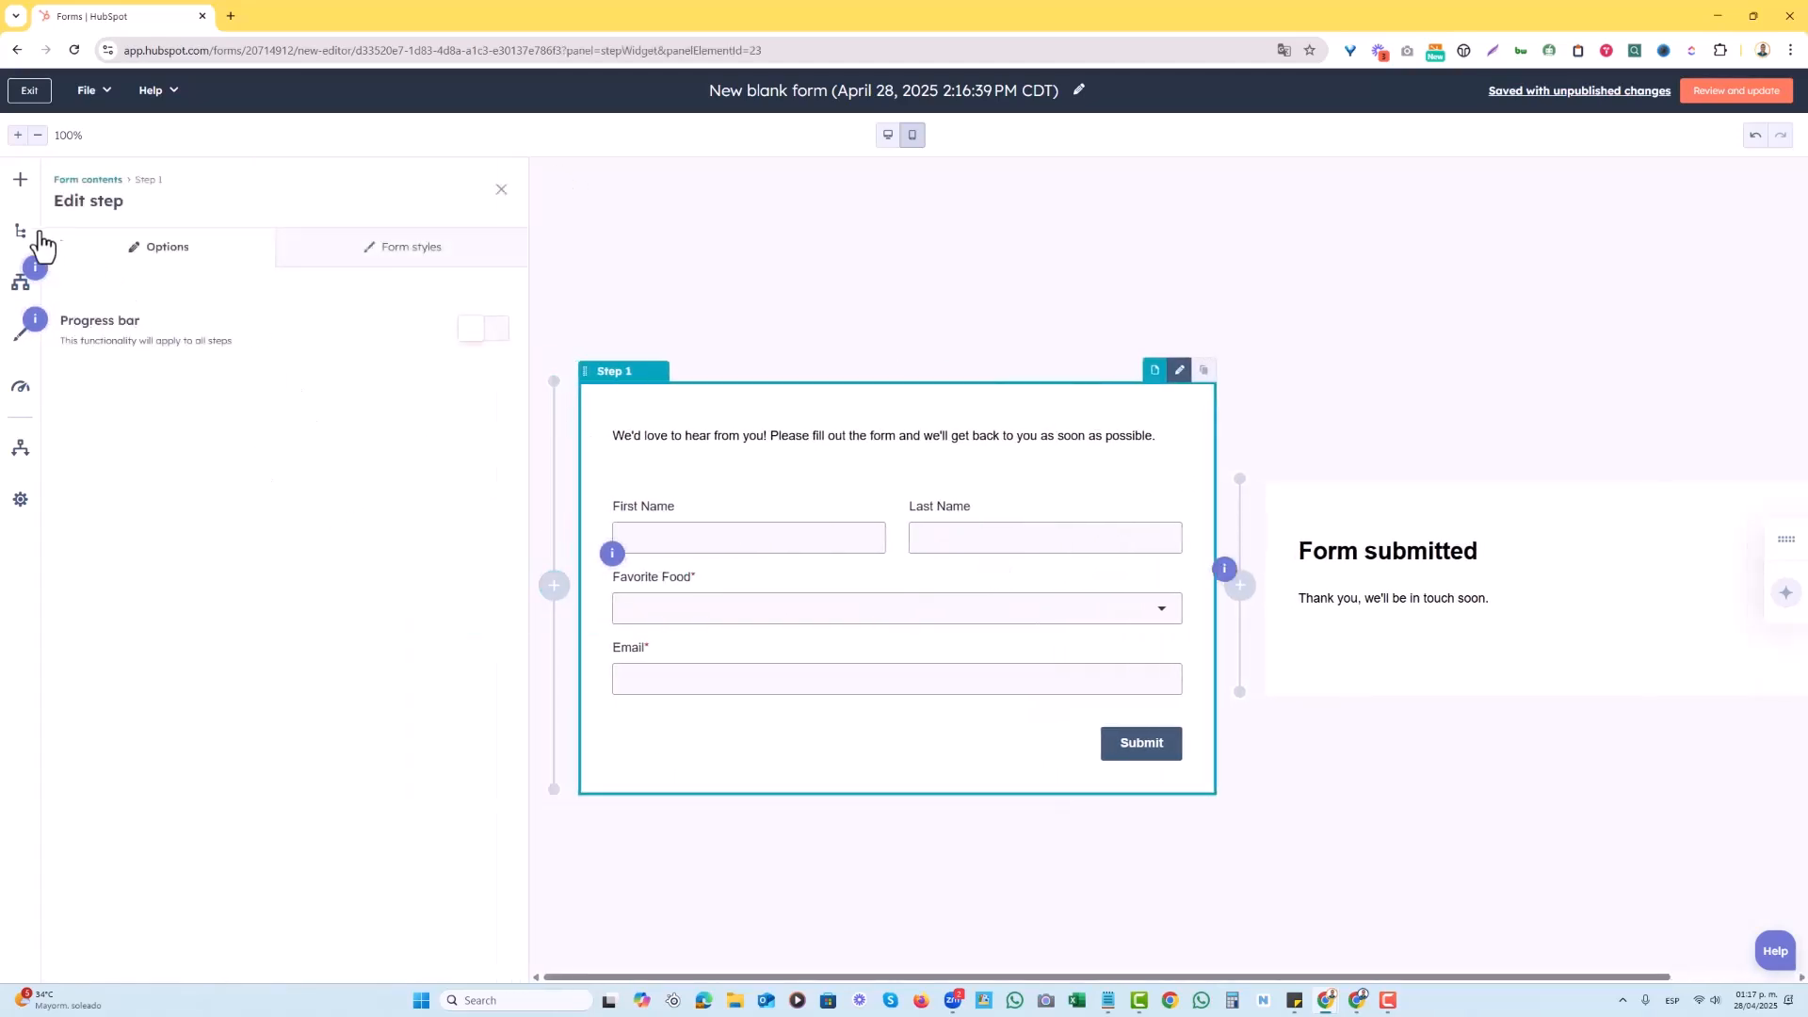
Add a first logic rule to the form that uses Favorite Food as its condition field.
{"action": "left_click", "coordinate": [16, 294]}
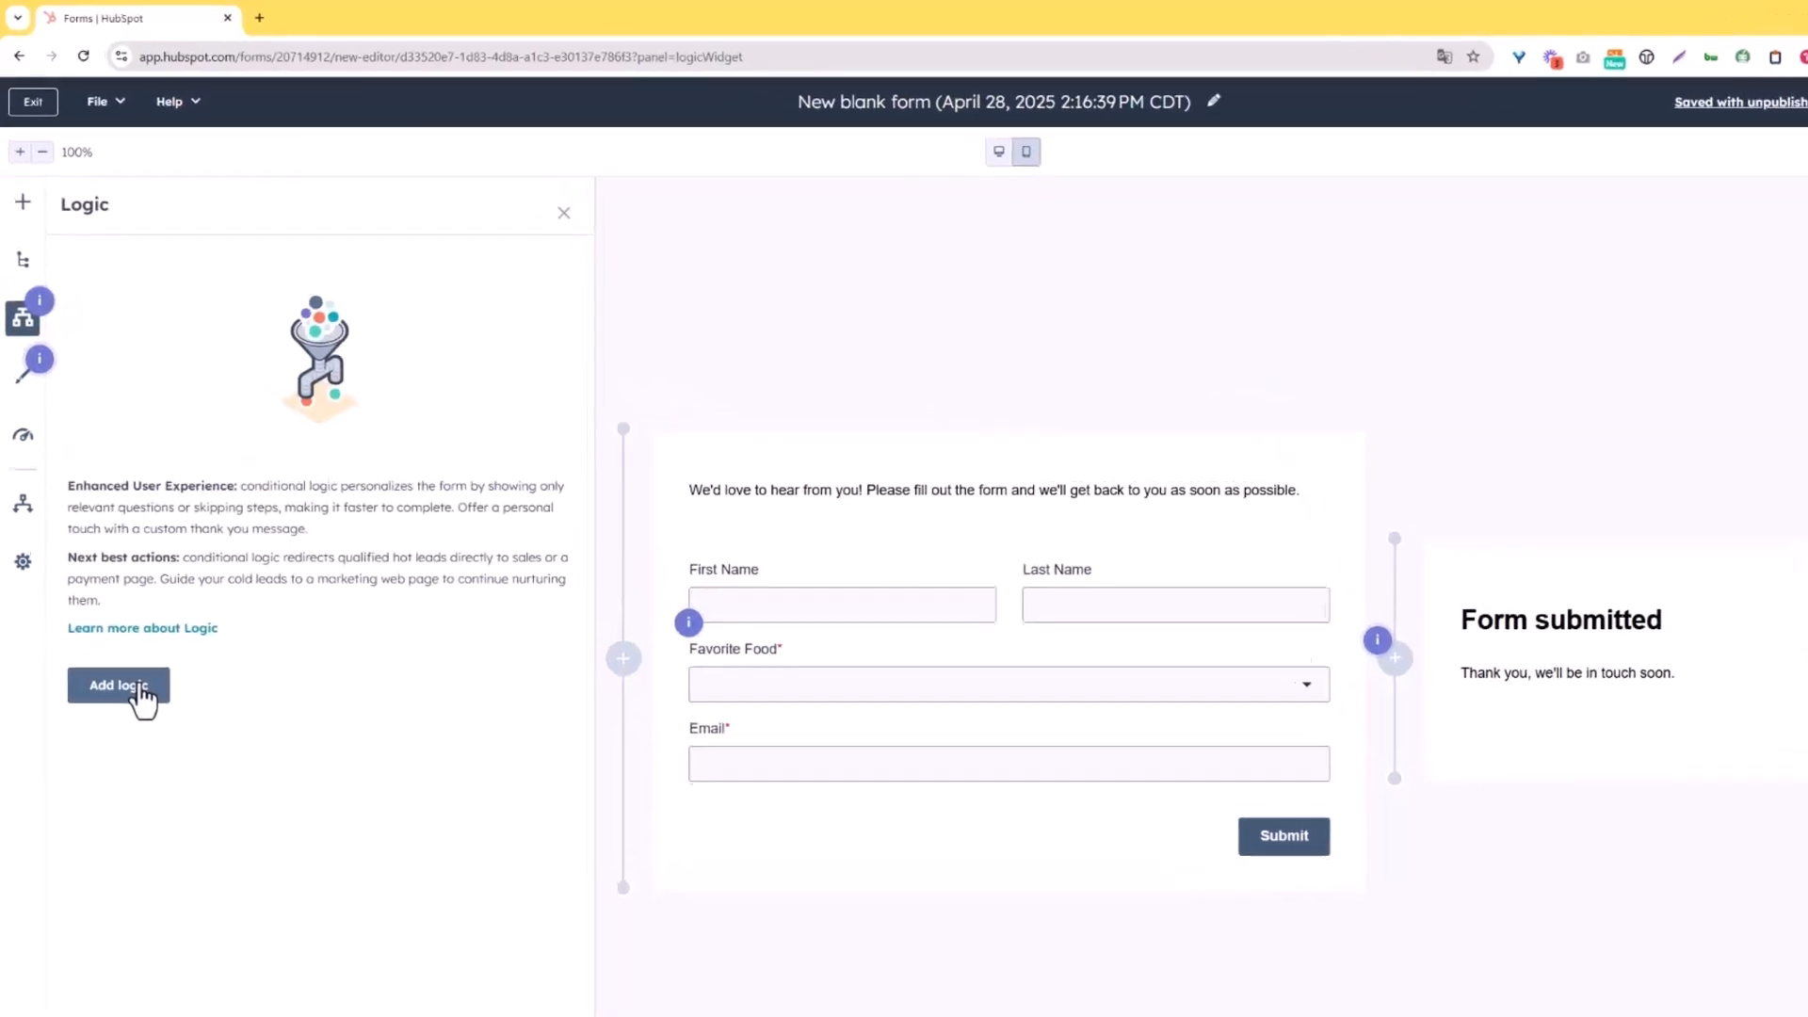
{"action": "left_click", "coordinate": [141, 697]}
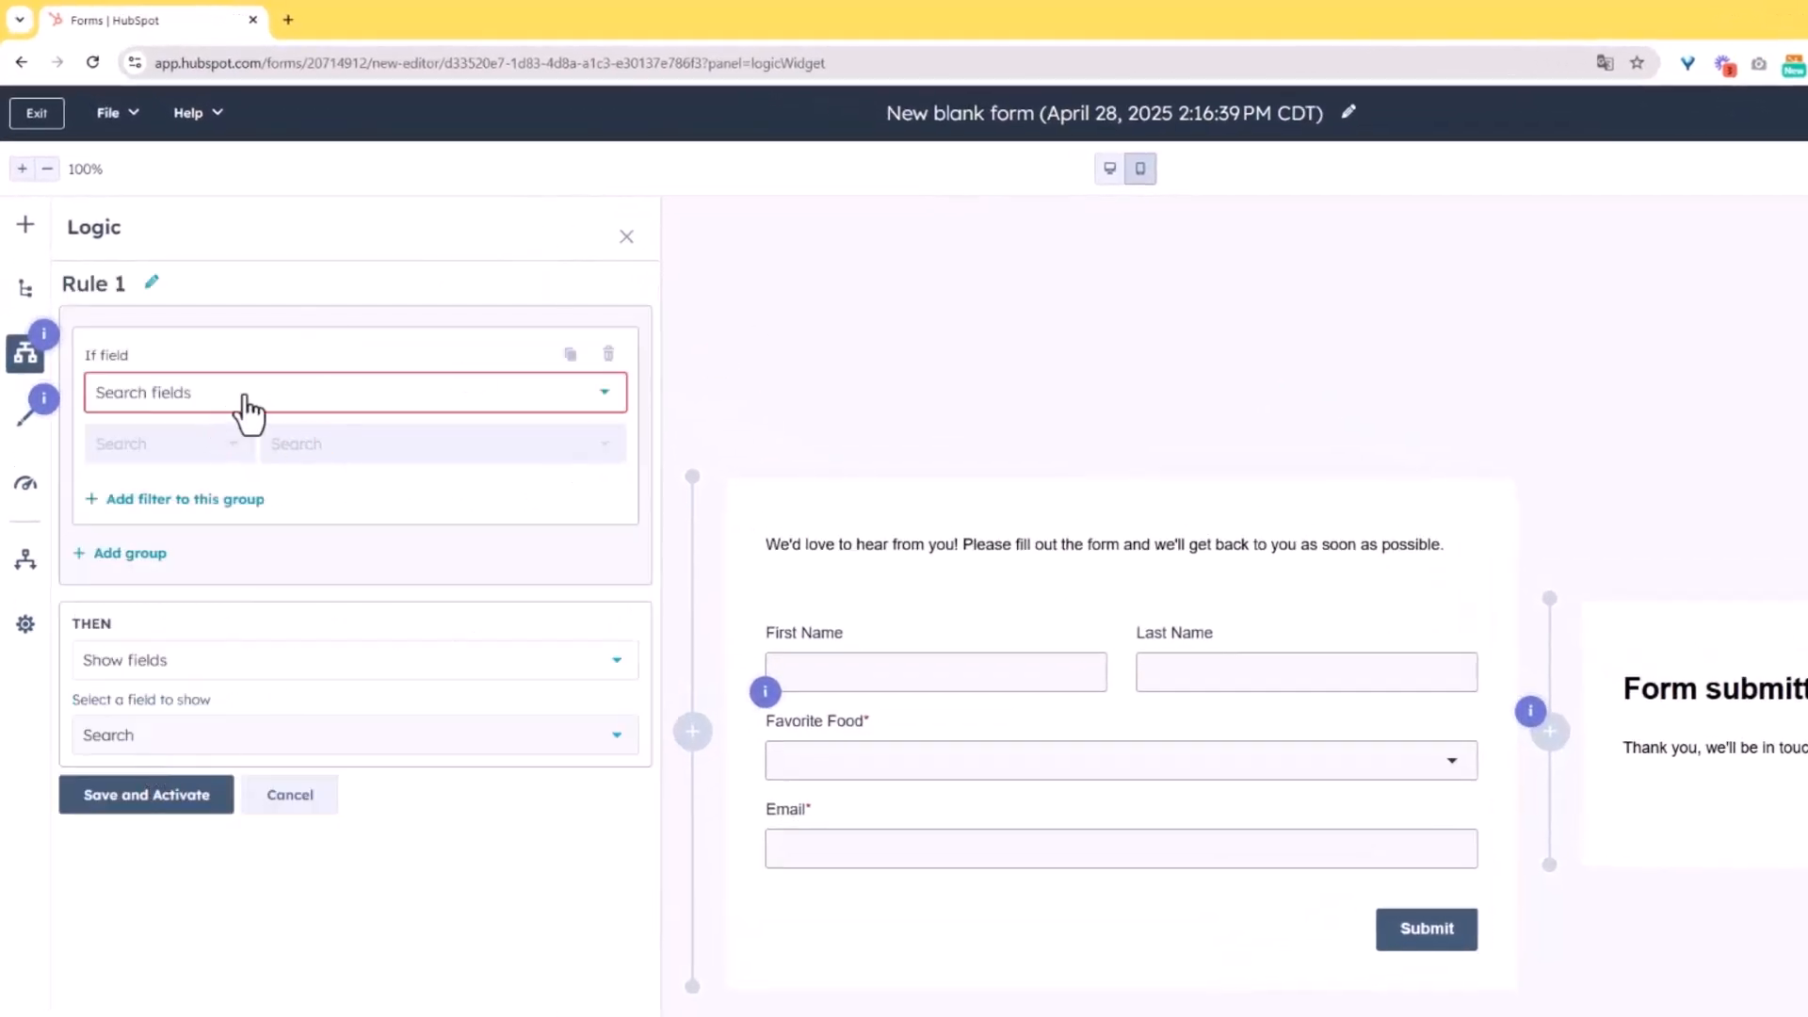
{"action": "left_click", "coordinate": [247, 400]}
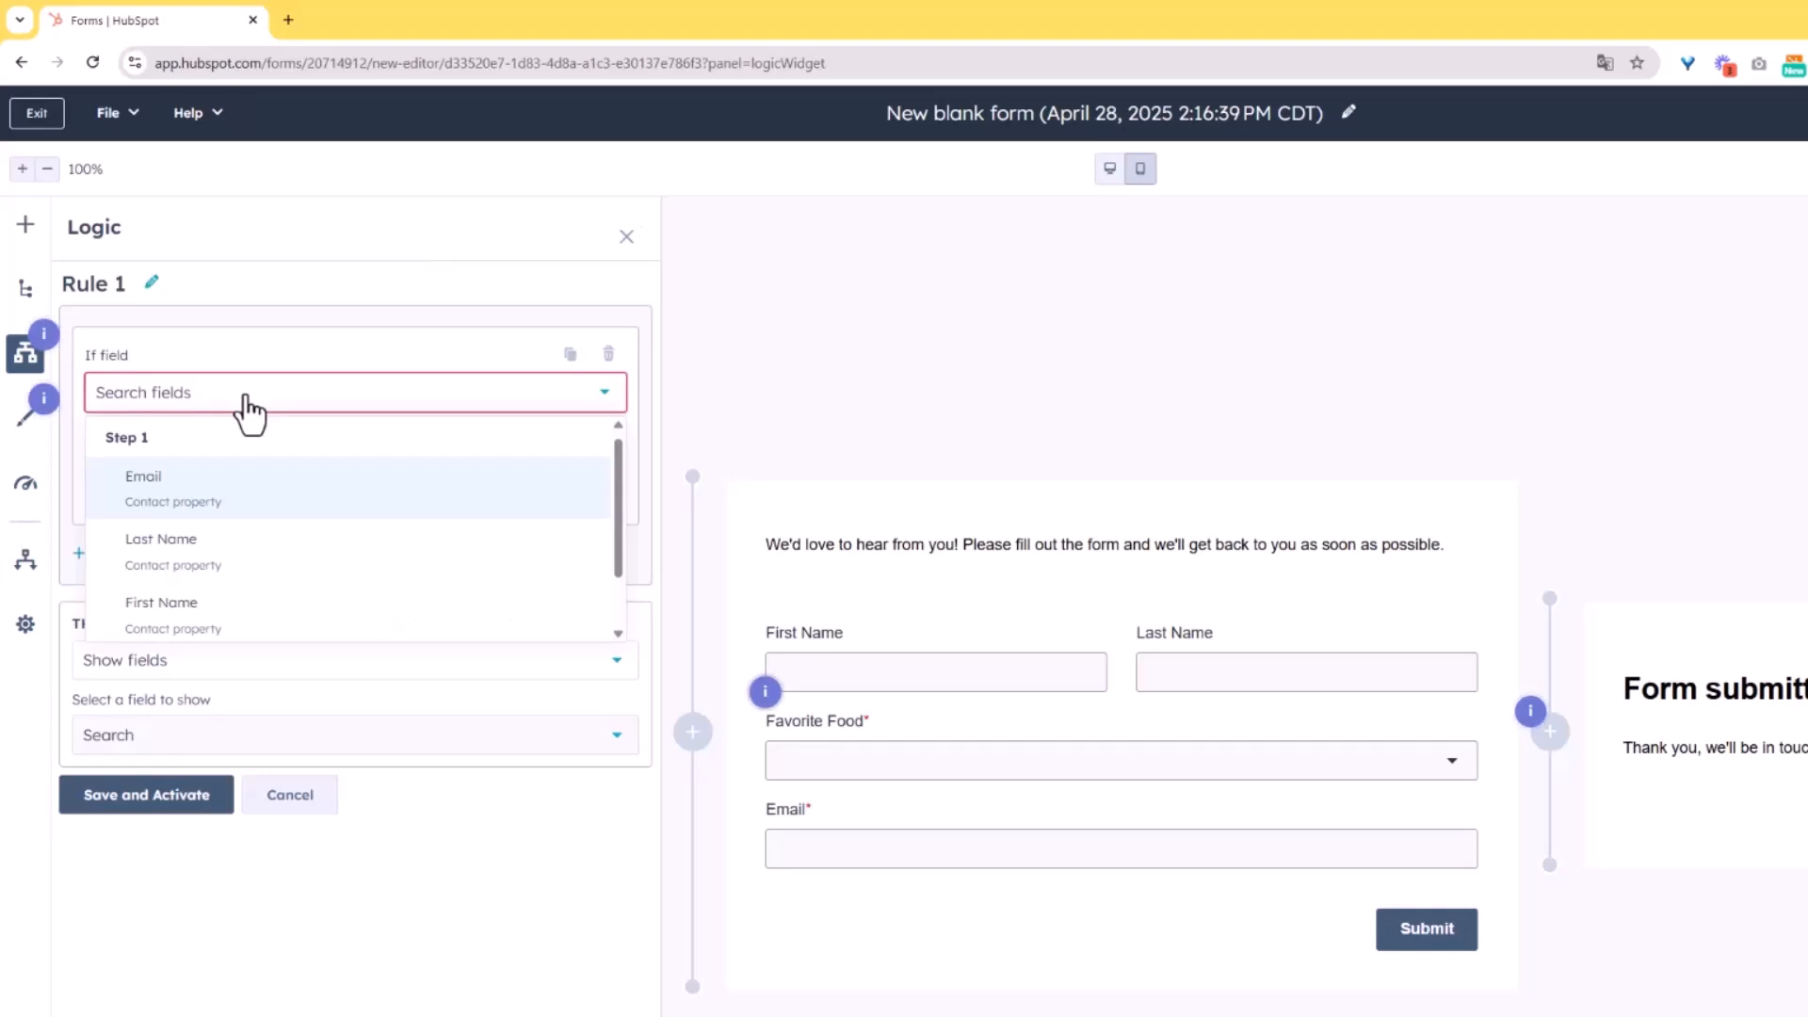
{"action": "type", "text": "f"}
{"action": "left_click", "coordinate": [224, 620]}
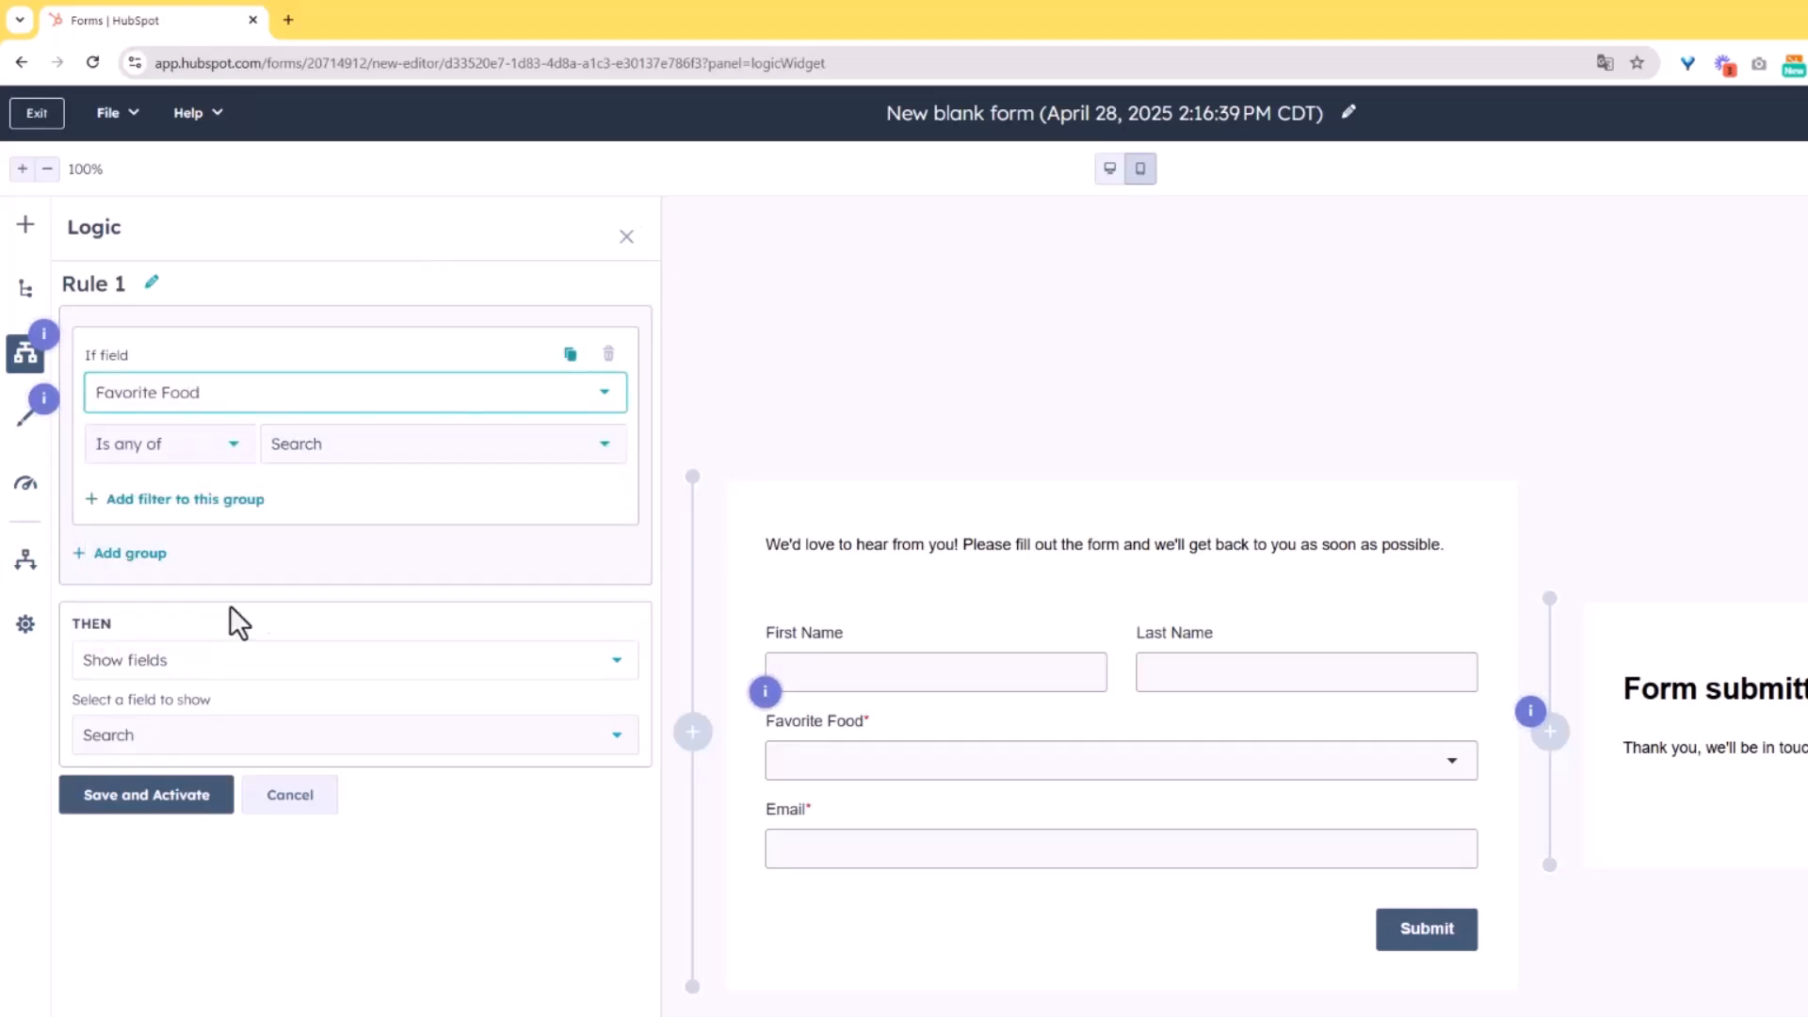
Set the first rule's condition to Favorite Food is any of American or Italian.
{"action": "left_click", "coordinate": [227, 449]}
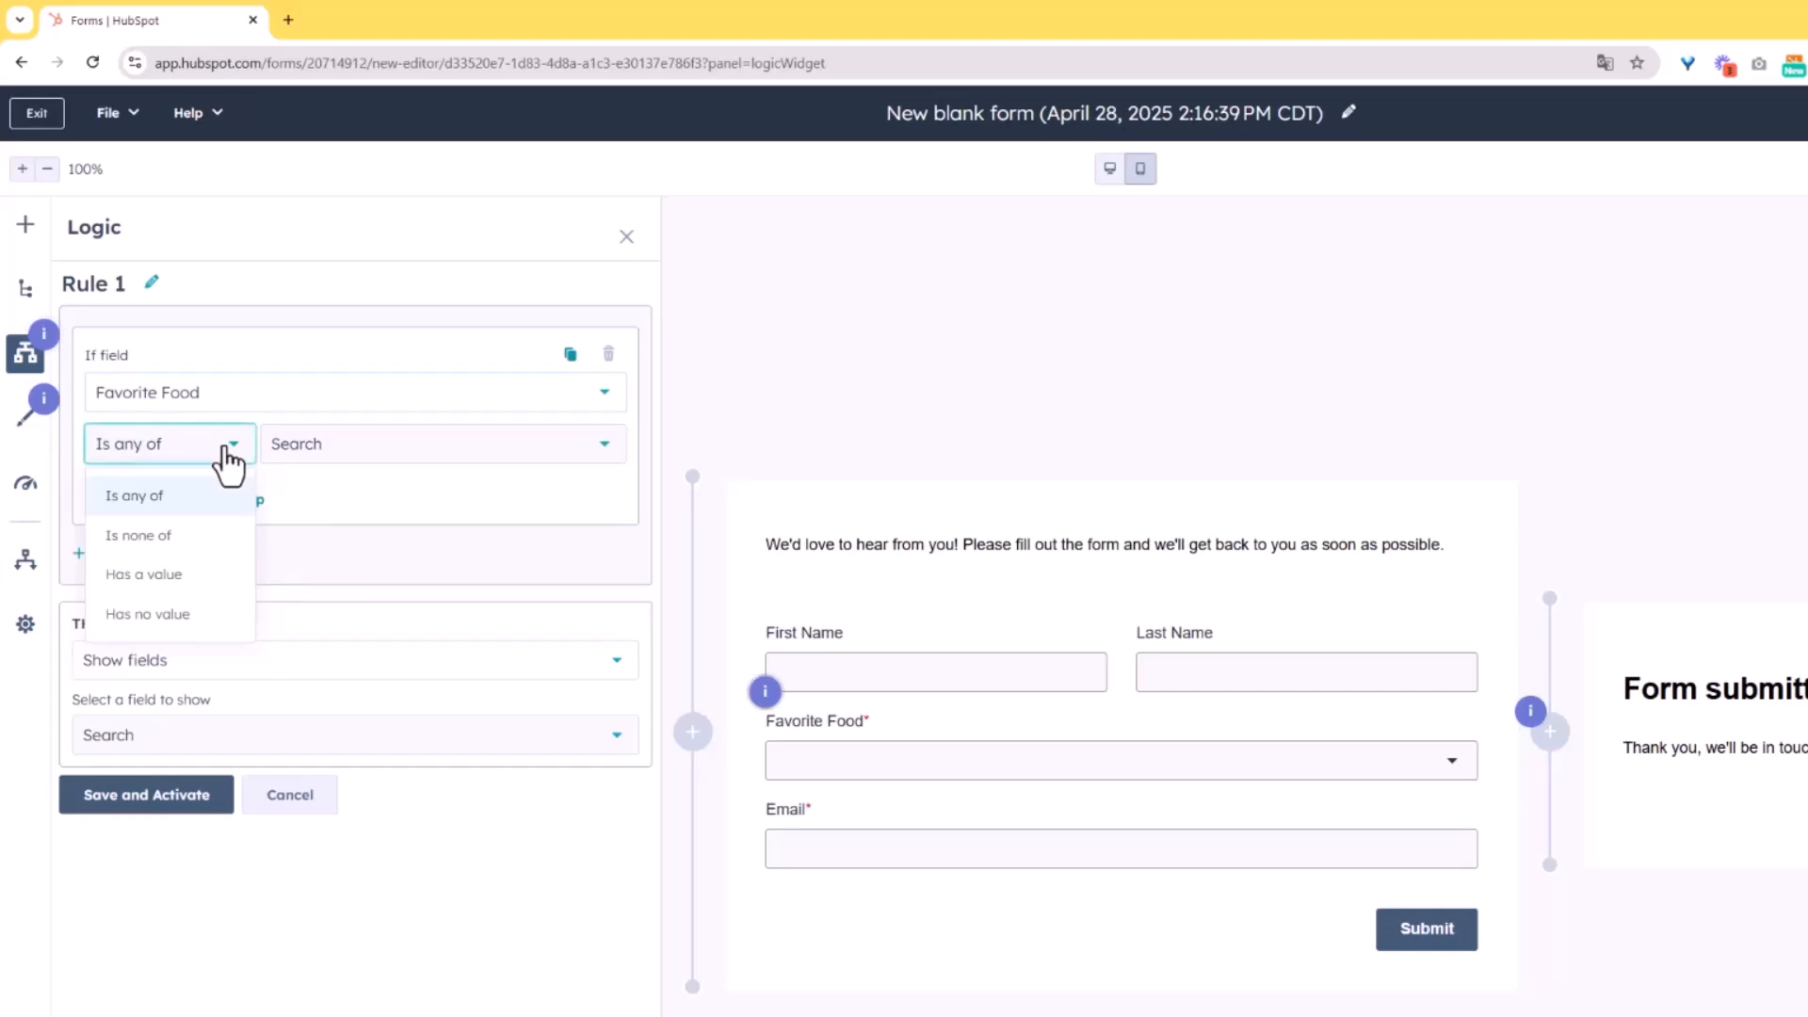
{"action": "left_click", "coordinate": [303, 452]}
{"action": "left_click", "coordinate": [415, 456]}
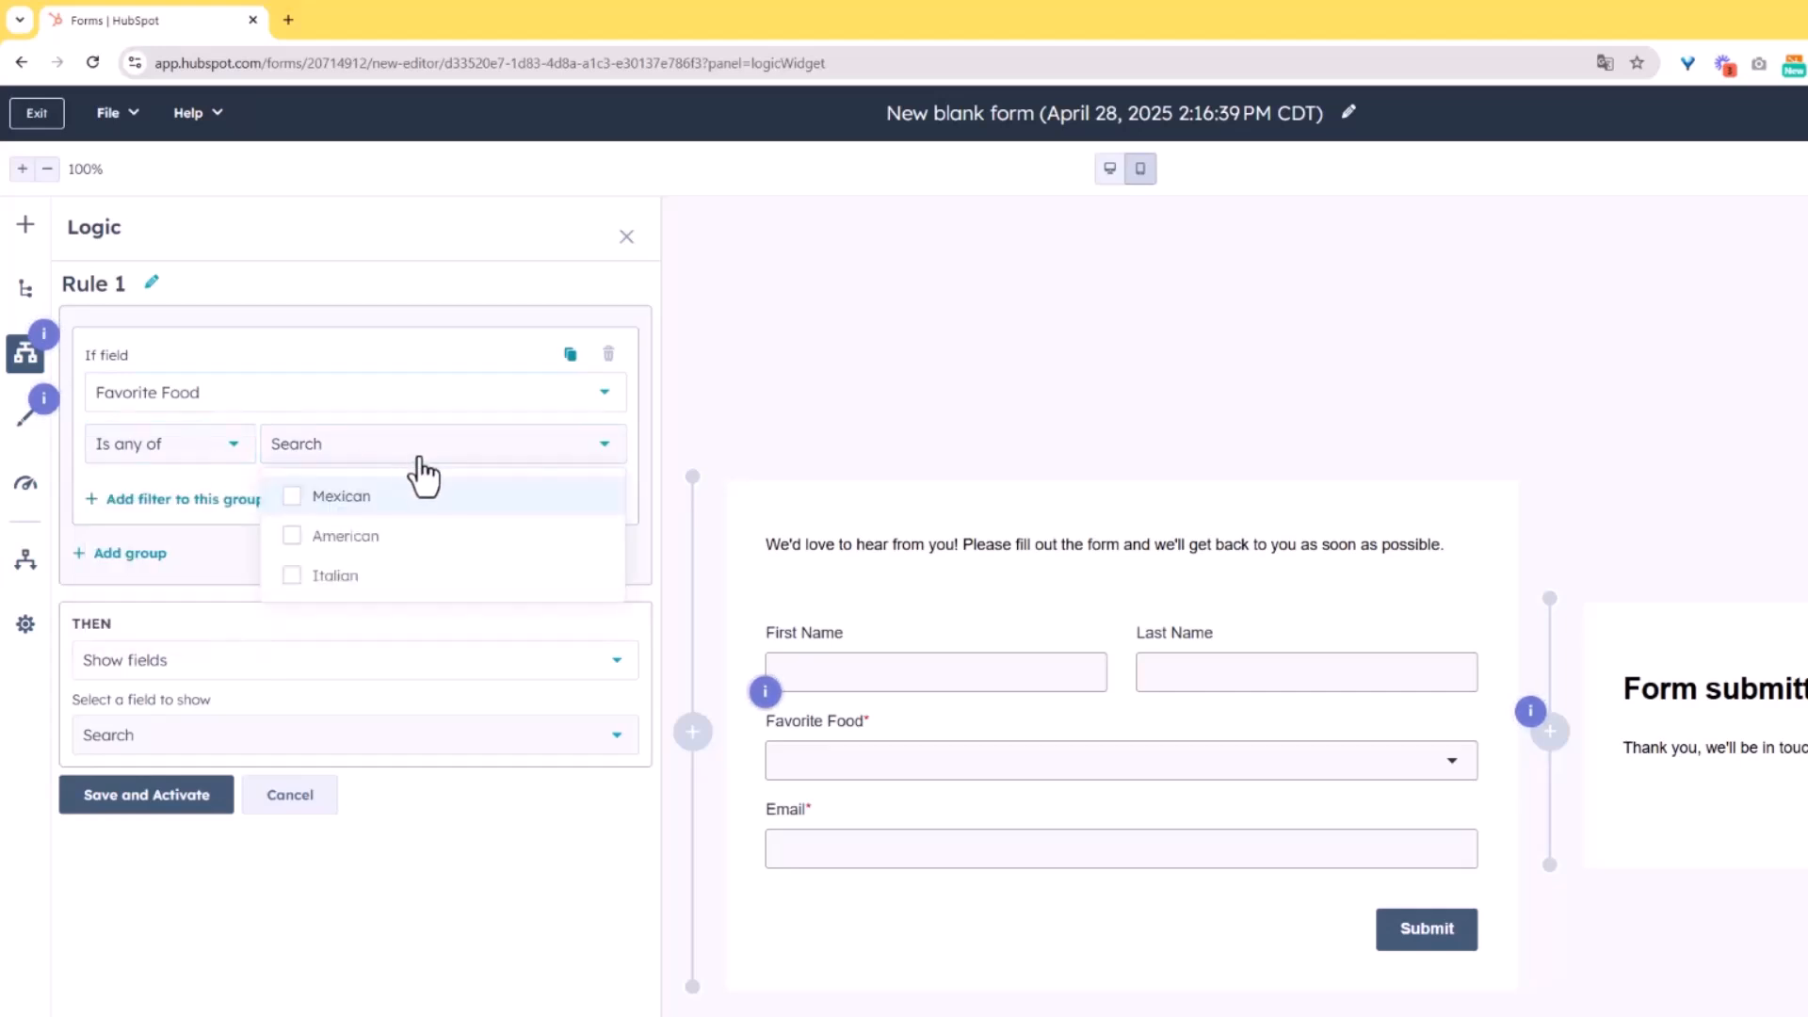
{"action": "left_click", "coordinate": [364, 536]}
{"action": "left_click", "coordinate": [369, 576]}
{"action": "left_click", "coordinate": [240, 527]}
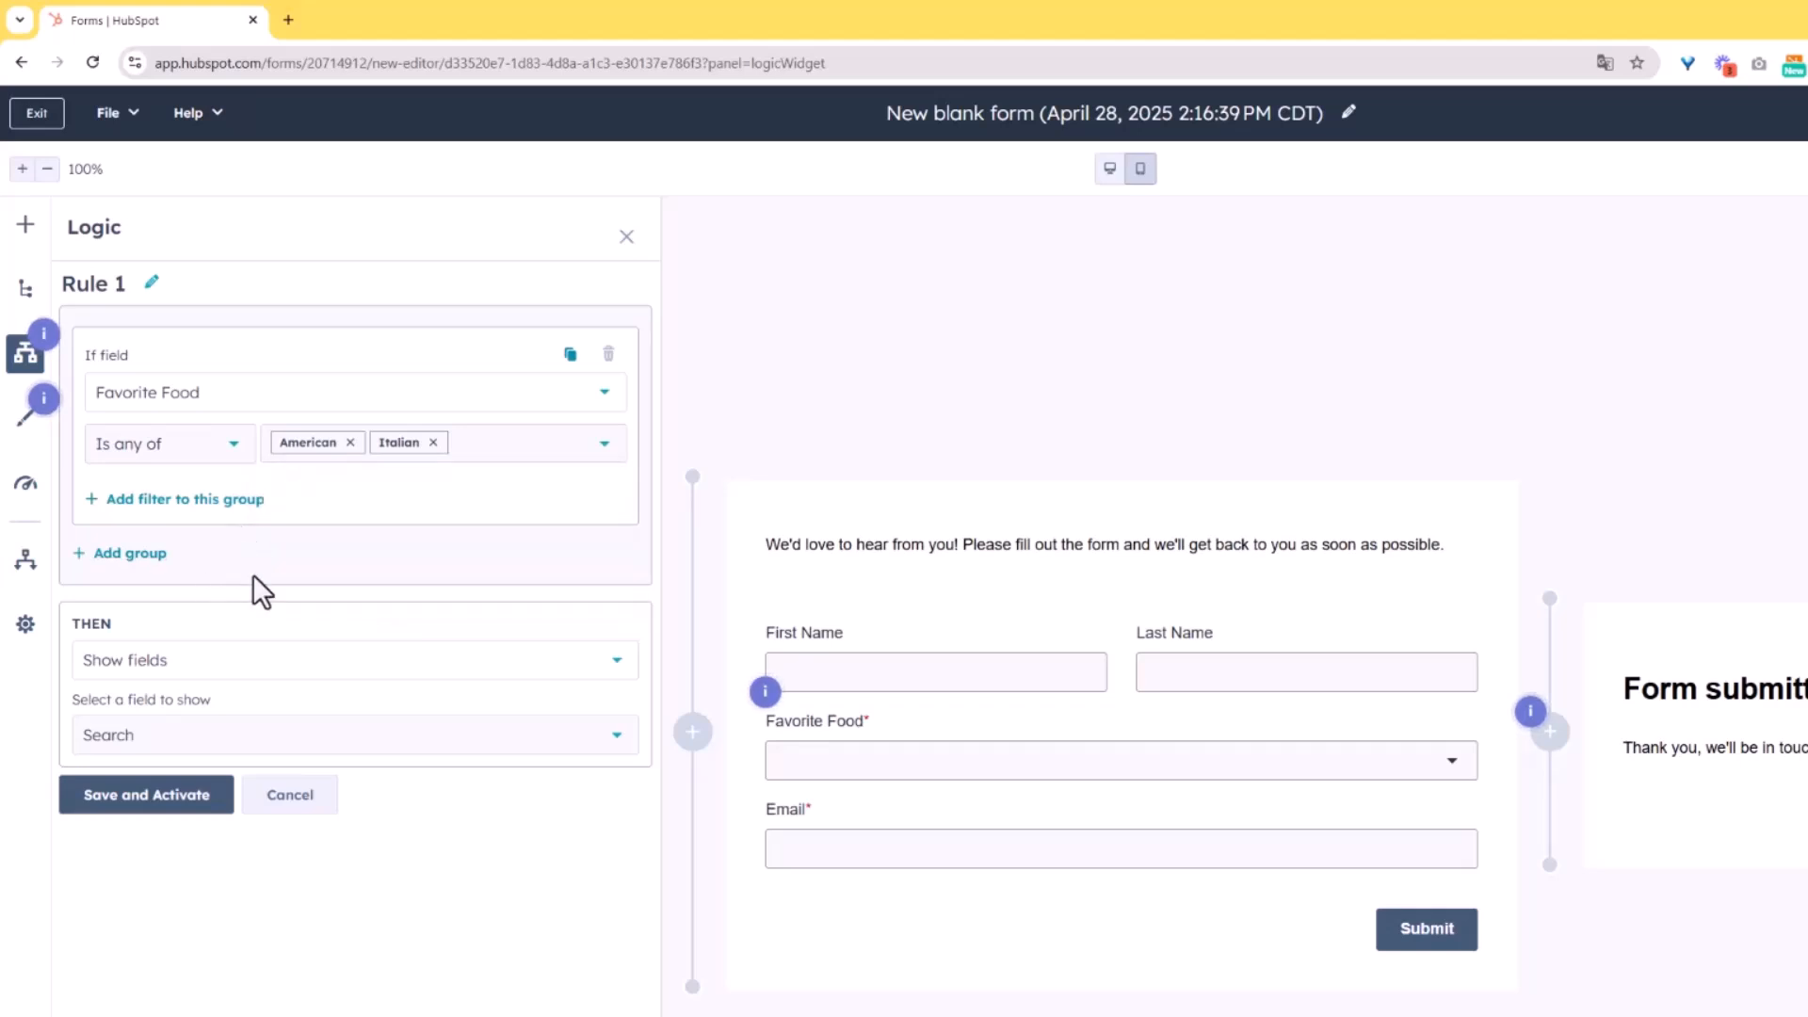
Make the first rule redirect to the first host's 60 min, 30 min, and 15 min meeting link, and save and activate it.
{"action": "left_click", "coordinate": [273, 676]}
{"action": "scroll", "coordinate": [320, 749], "scroll_direction": "down", "scroll_amount": 2}
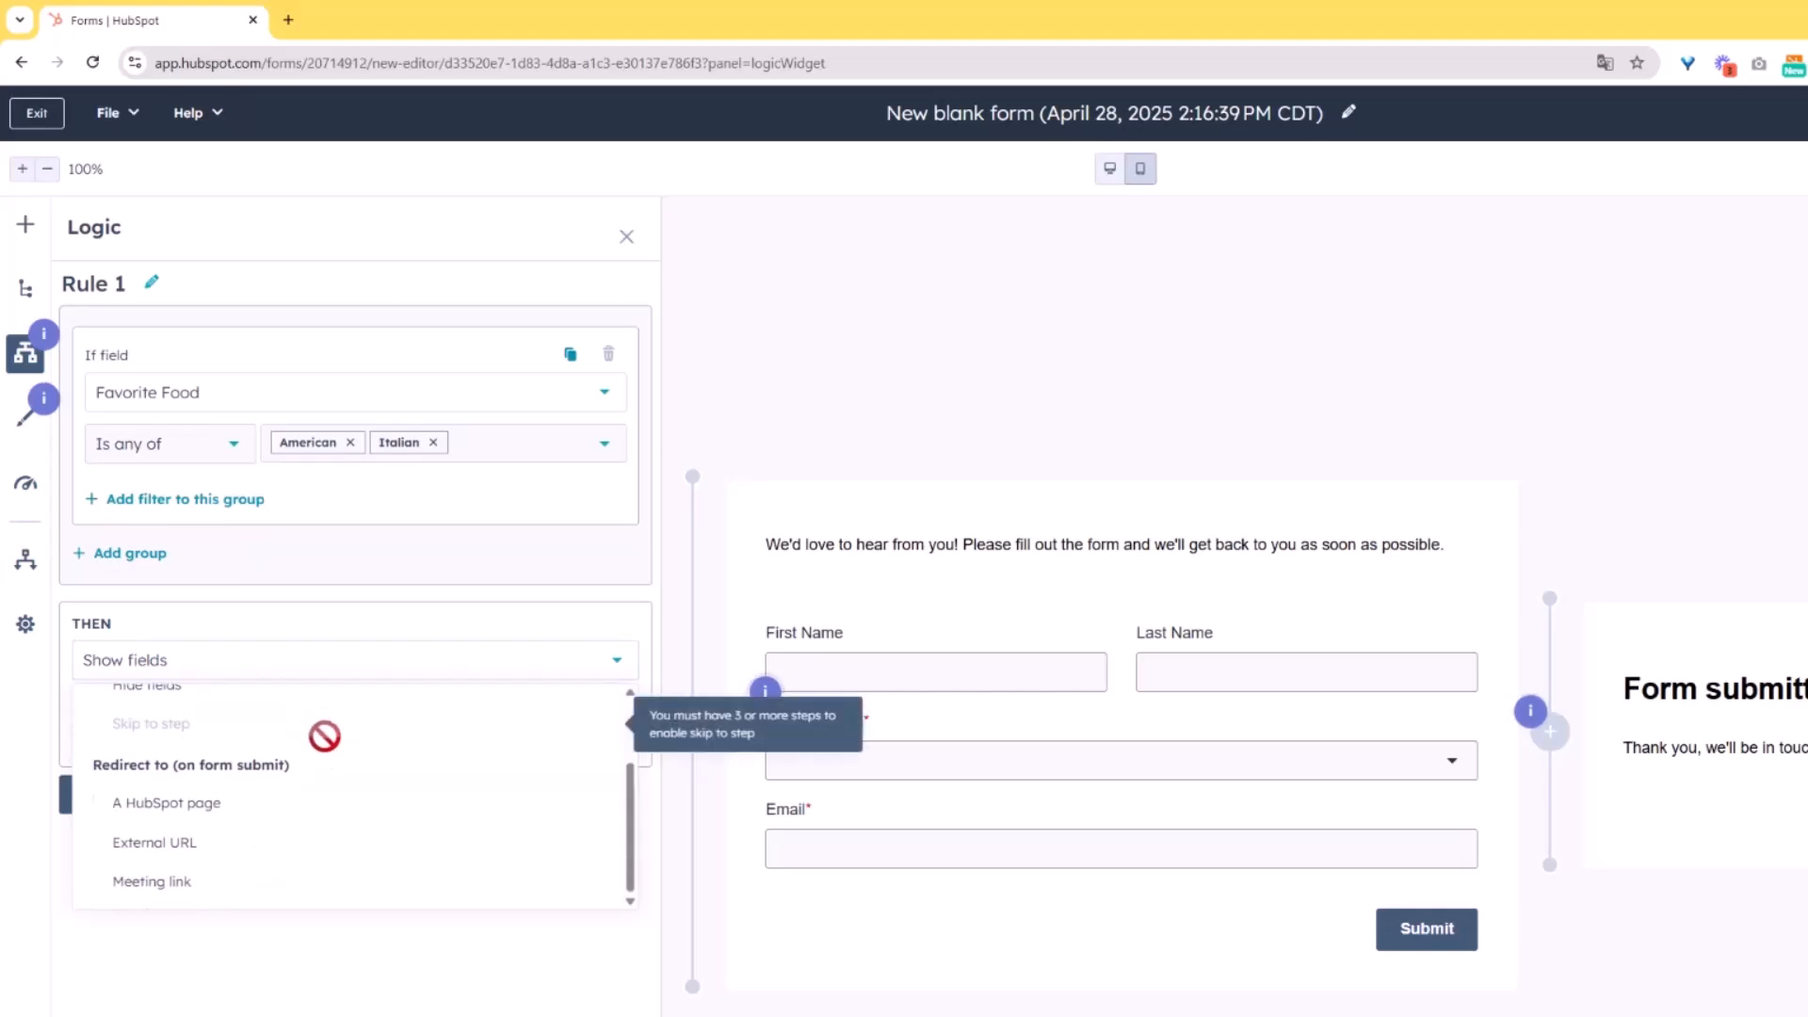
{"action": "left_click", "coordinate": [194, 902]}
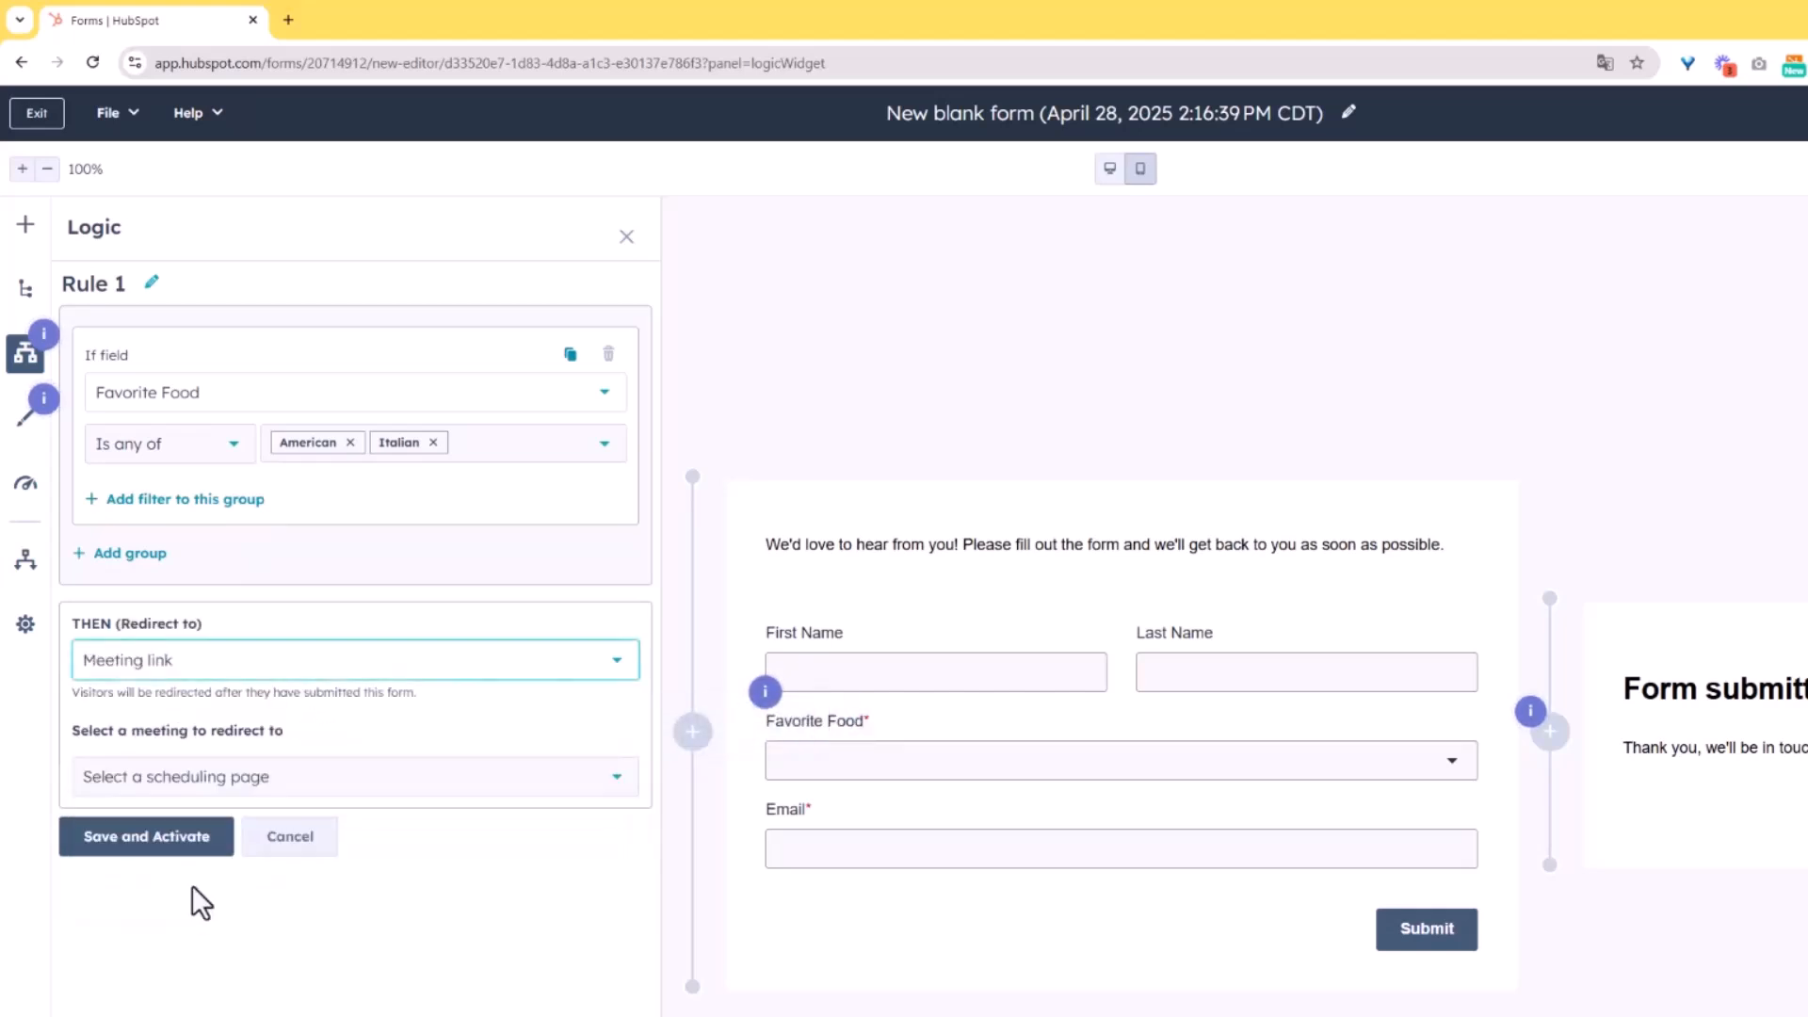
{"action": "left_click", "coordinate": [345, 775]}
{"action": "left_click", "coordinate": [277, 876]}
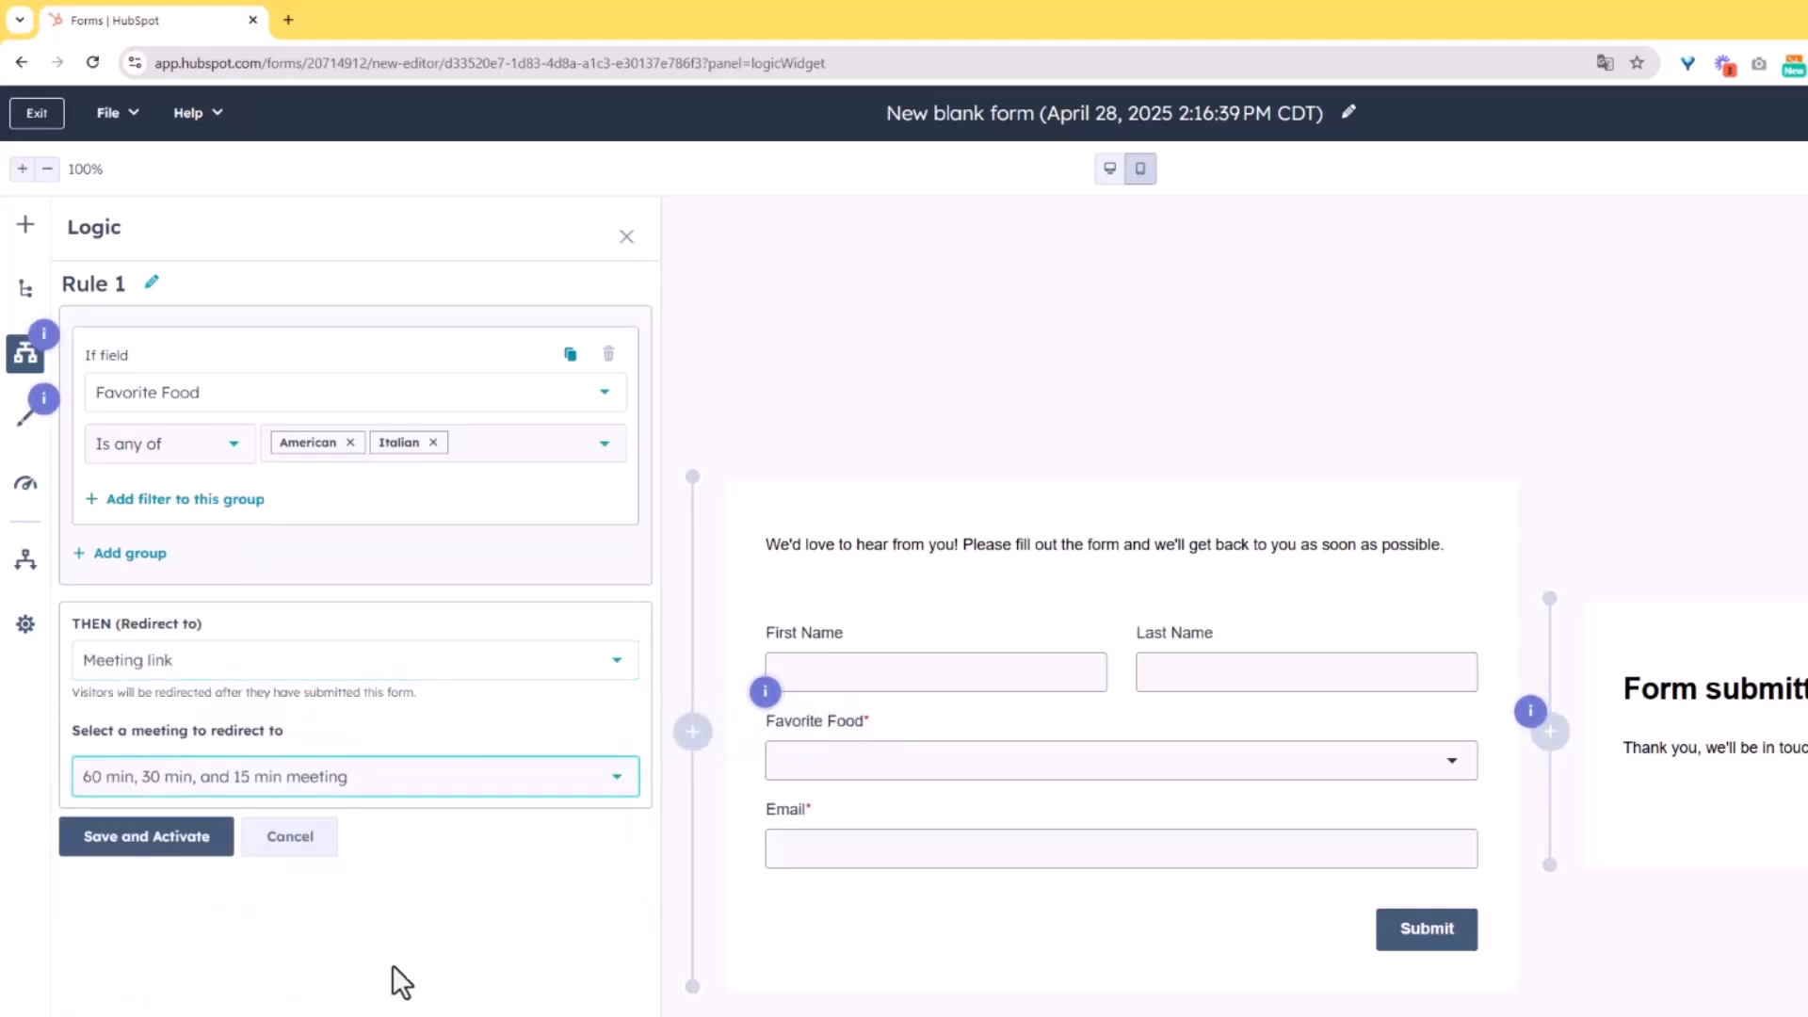
{"action": "left_click", "coordinate": [158, 859]}
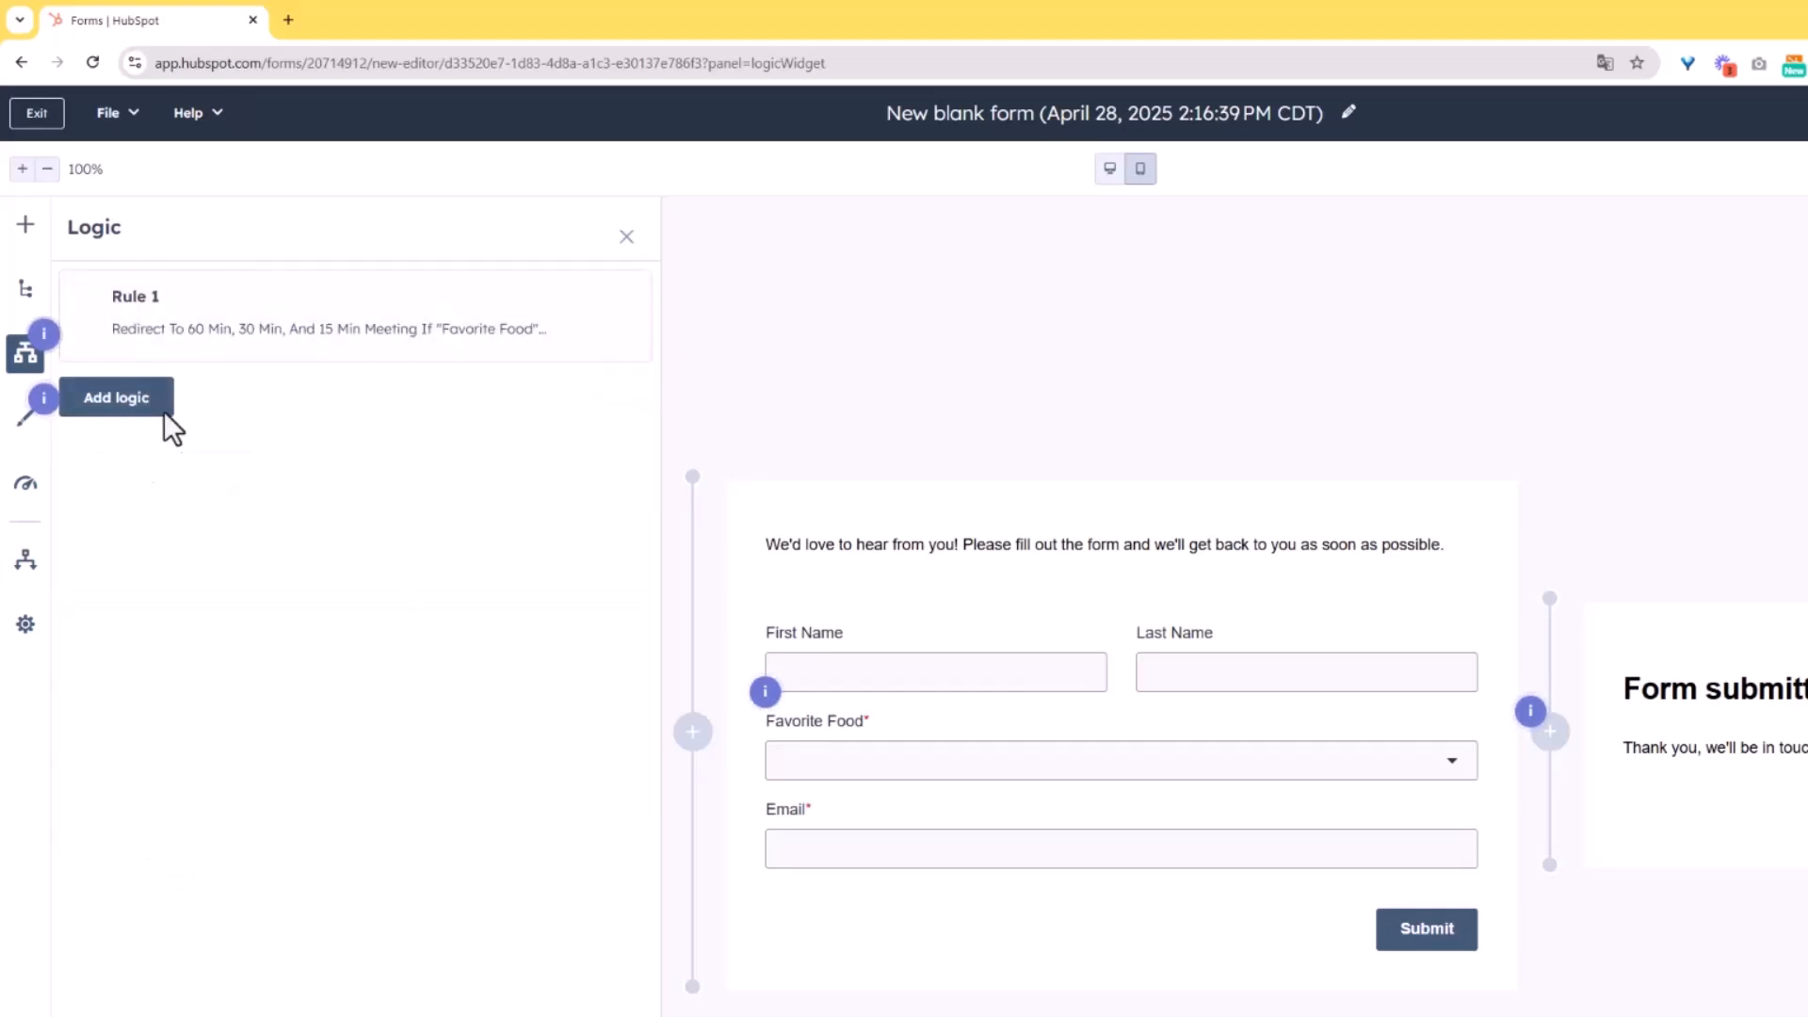
Add a second logic rule with the single condition that Favorite Food is any of Mexican.
{"action": "left_click", "coordinate": [145, 406]}
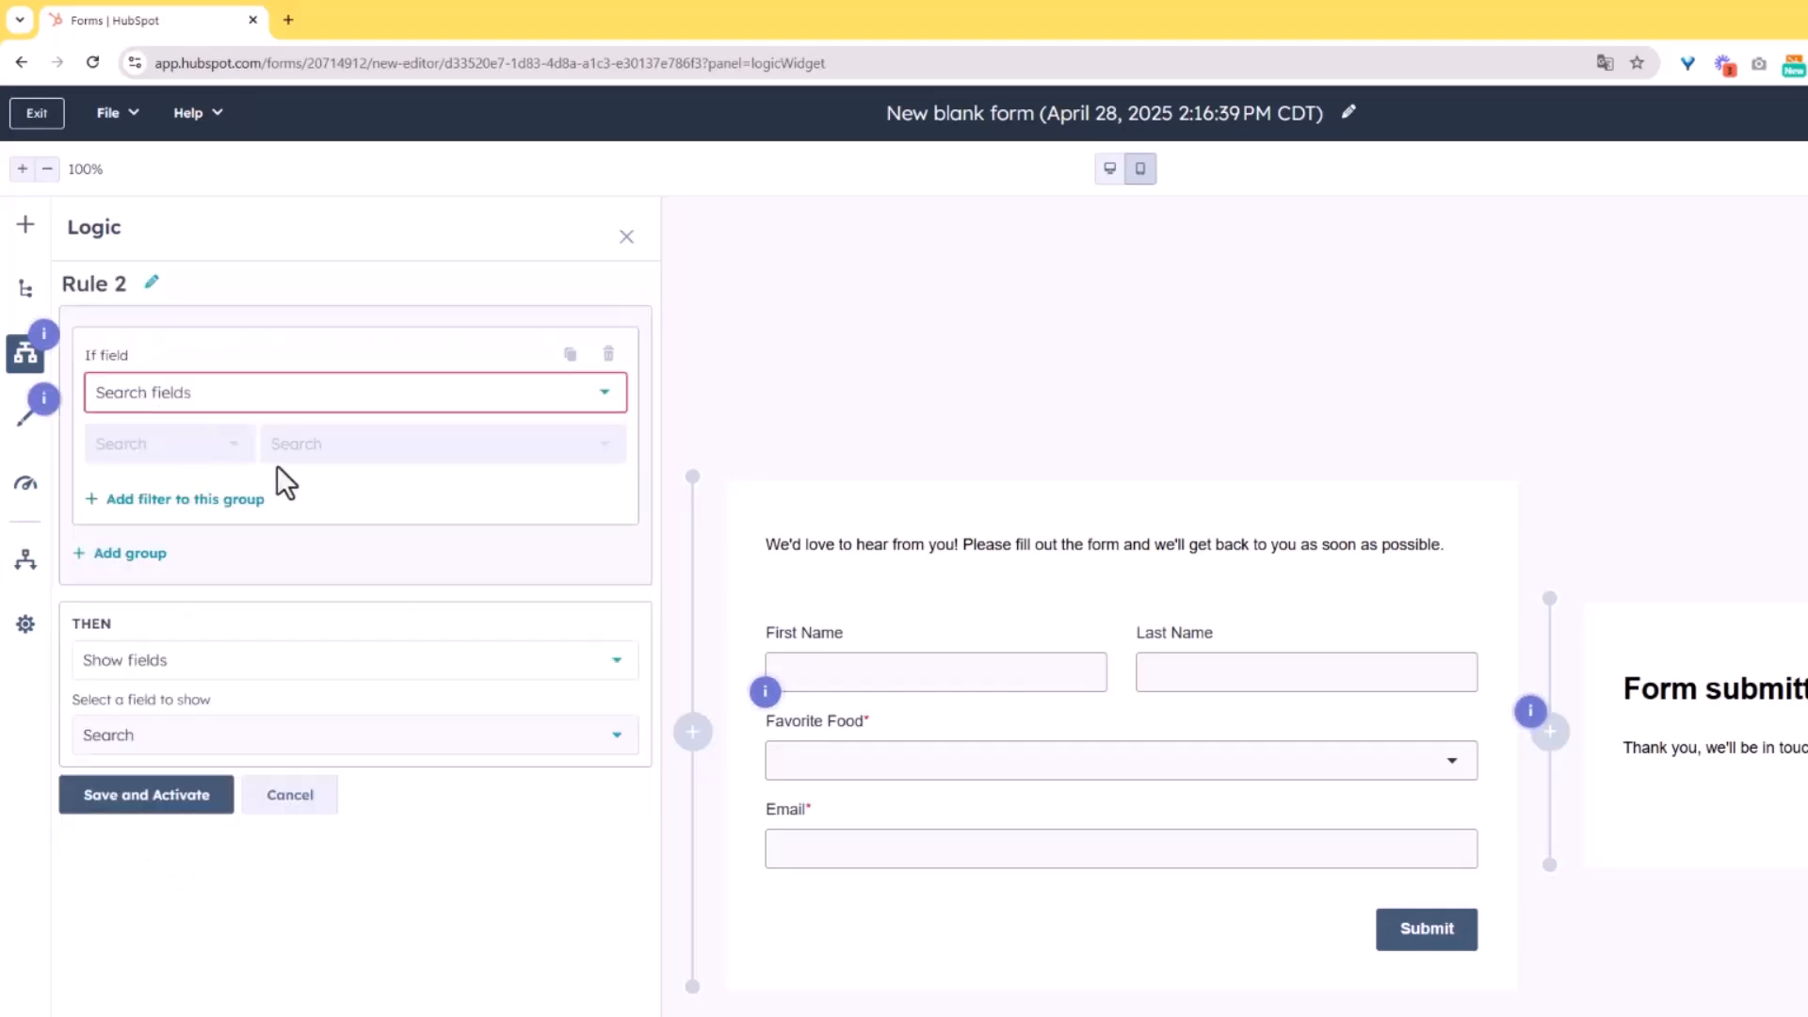
{"action": "left_click", "coordinate": [252, 405]}
{"action": "type", "text": "foo"}
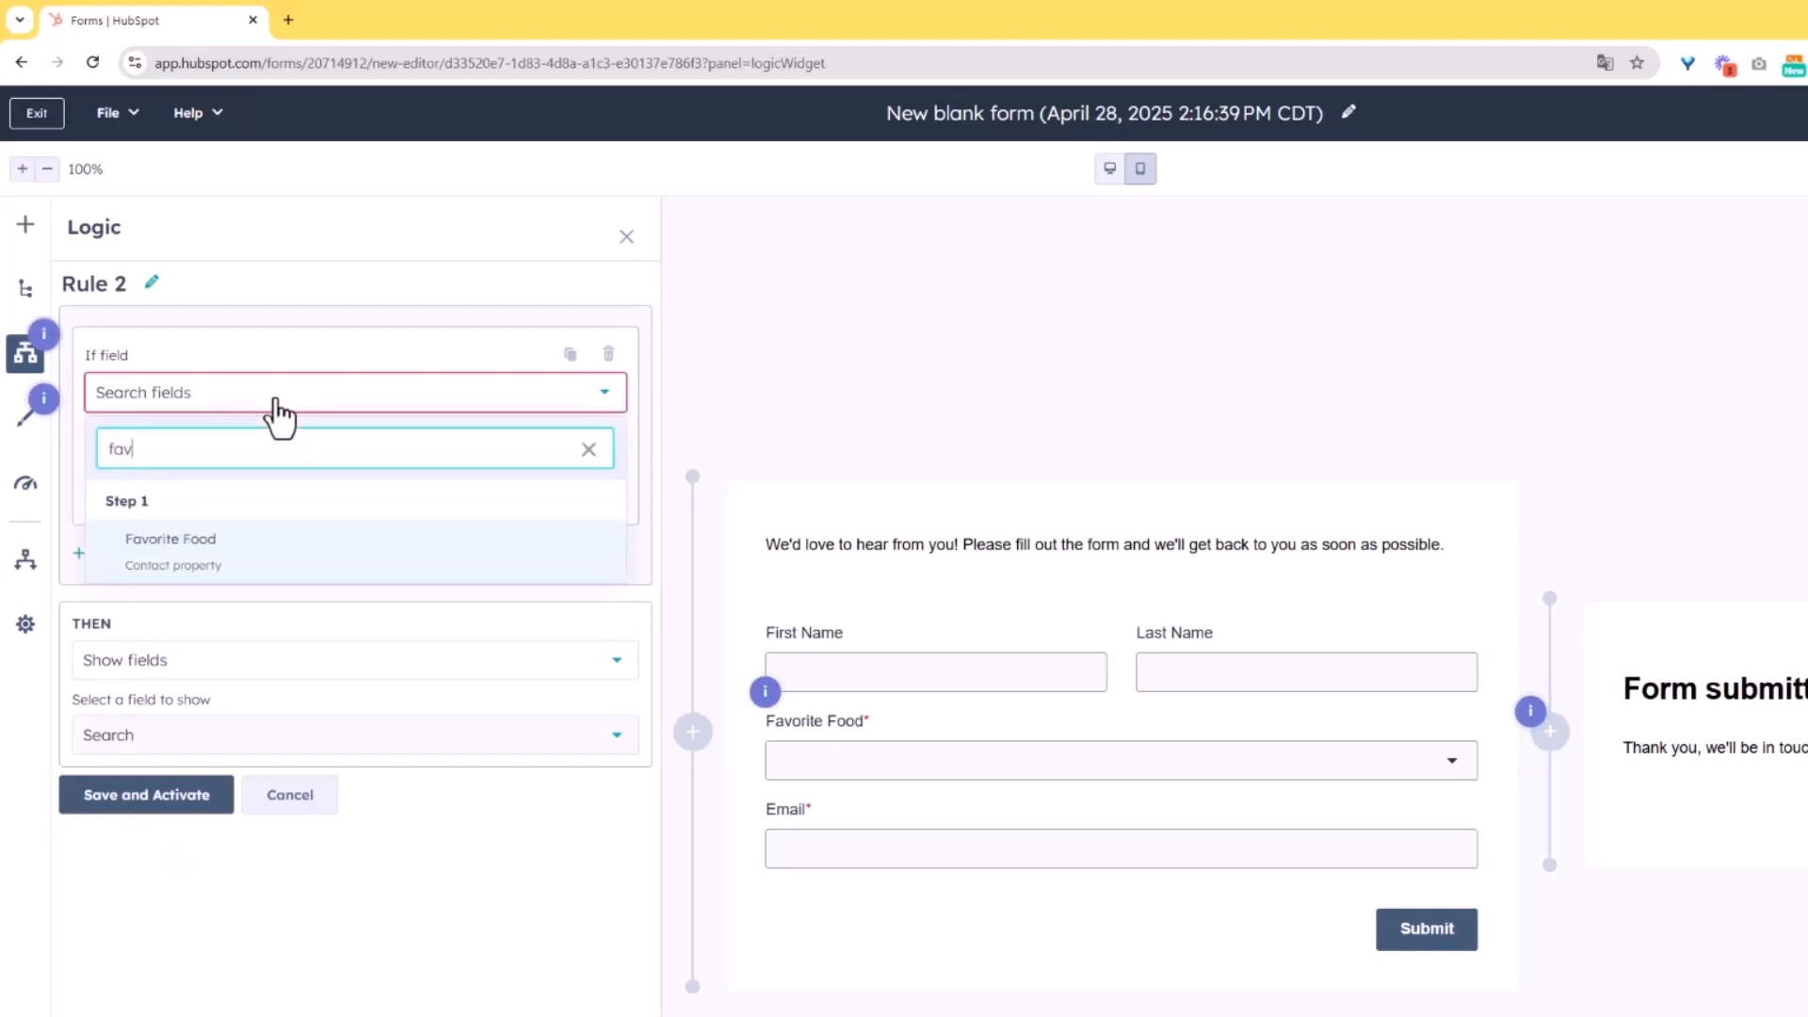
{"action": "left_click", "coordinate": [302, 573]}
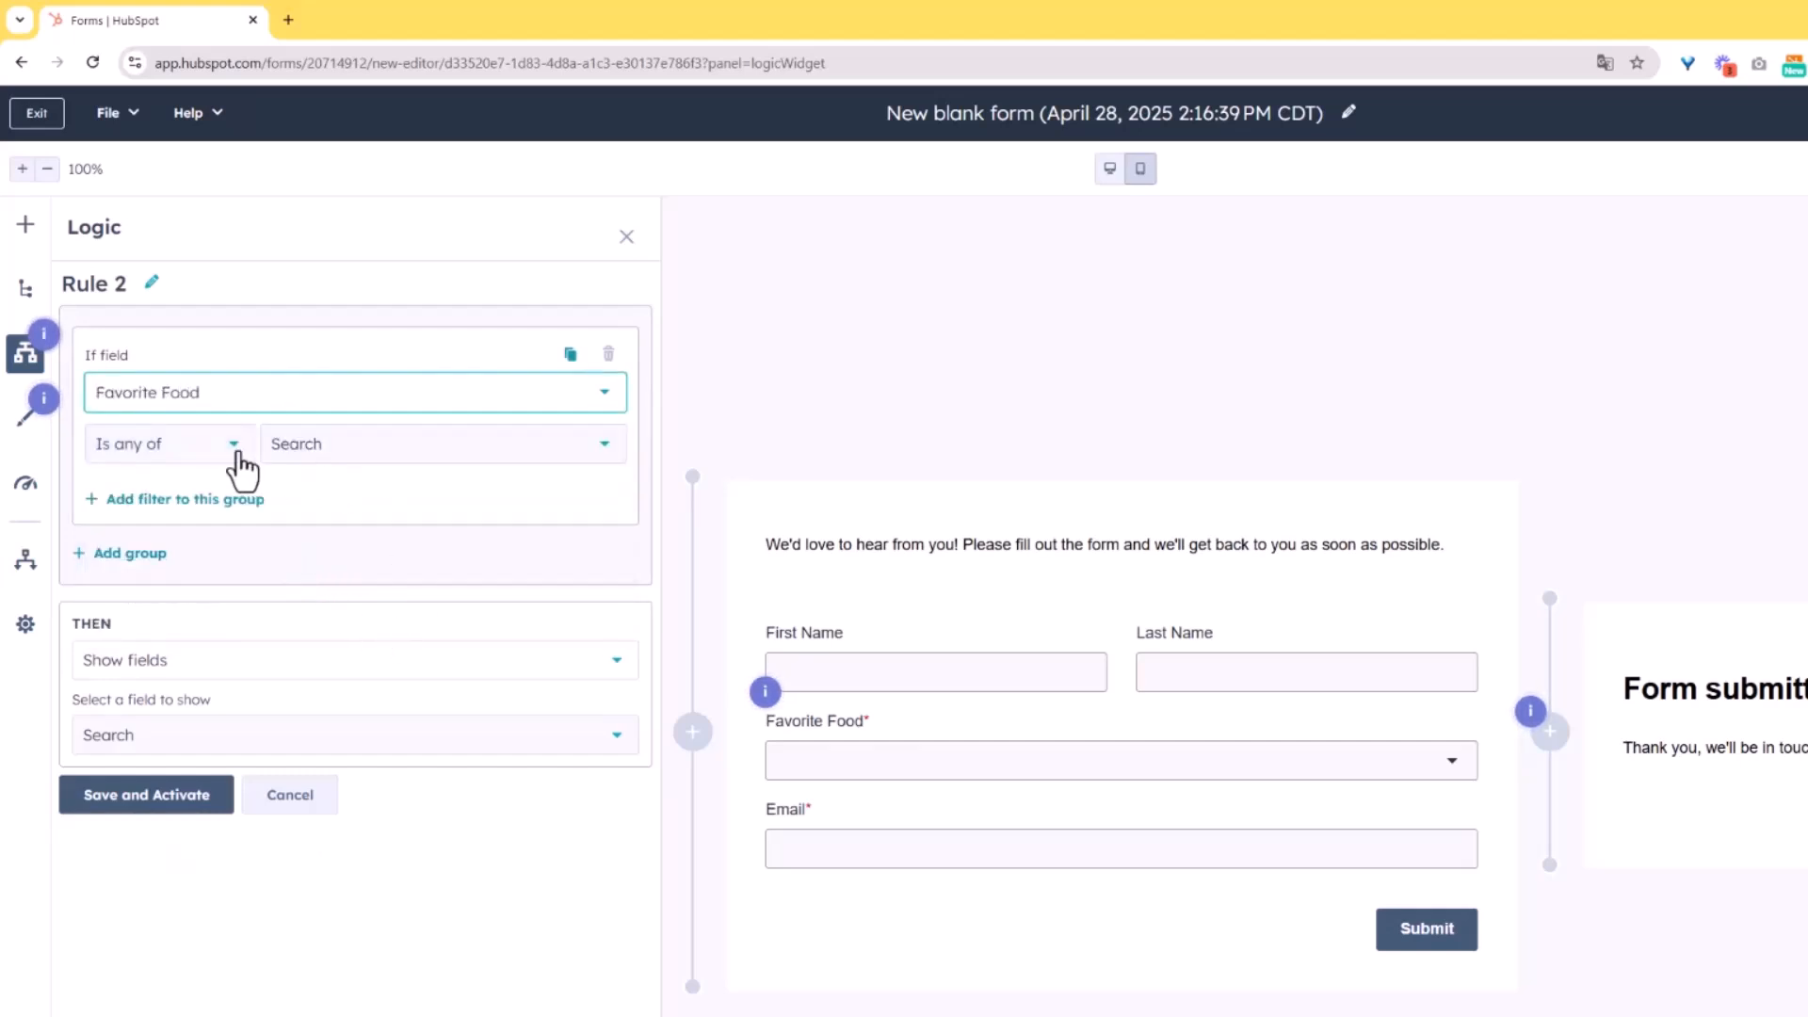
{"action": "left_click", "coordinate": [367, 452]}
{"action": "left_click", "coordinate": [329, 514]}
{"action": "left_click", "coordinate": [224, 551]}
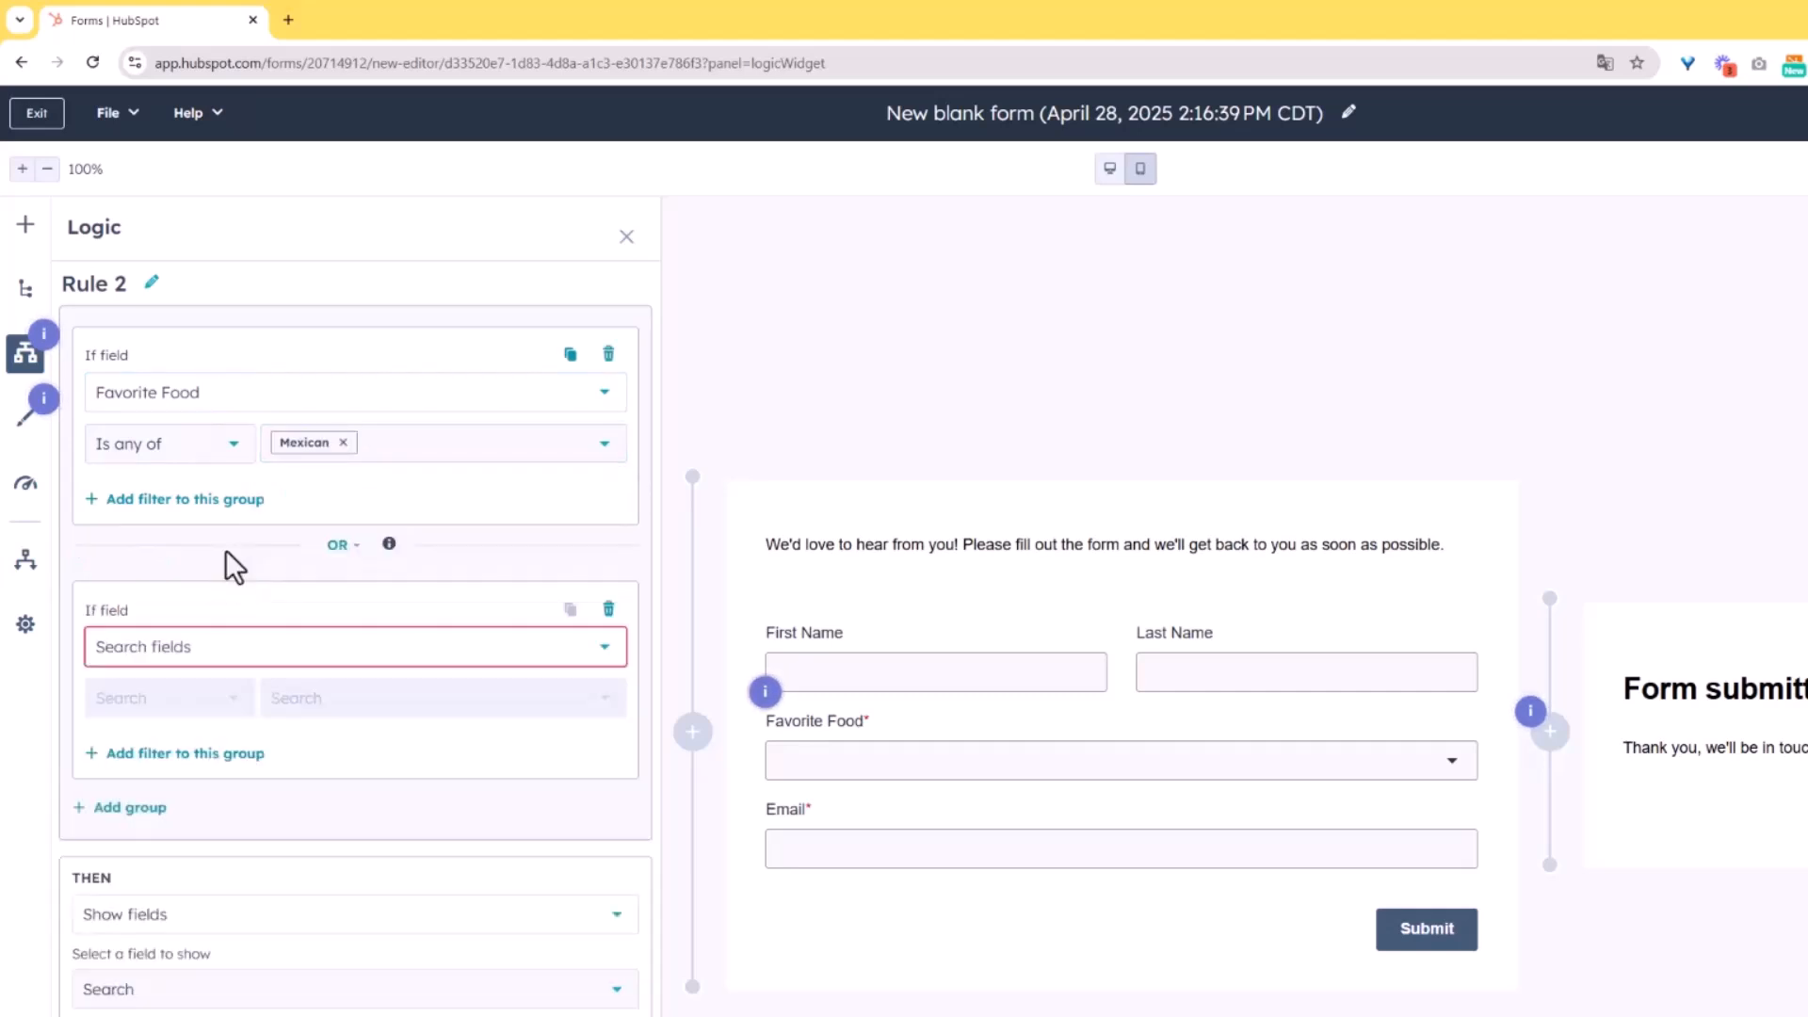
{"action": "left_click", "coordinate": [609, 610]}
Make the second rule redirect to the second host's 60 min, 30 min, and 15 min meeting link, activate it, and close the logic settings.
{"action": "left_click", "coordinate": [246, 667]}
{"action": "scroll", "coordinate": [268, 828], "scroll_direction": "down", "scroll_amount": 2}
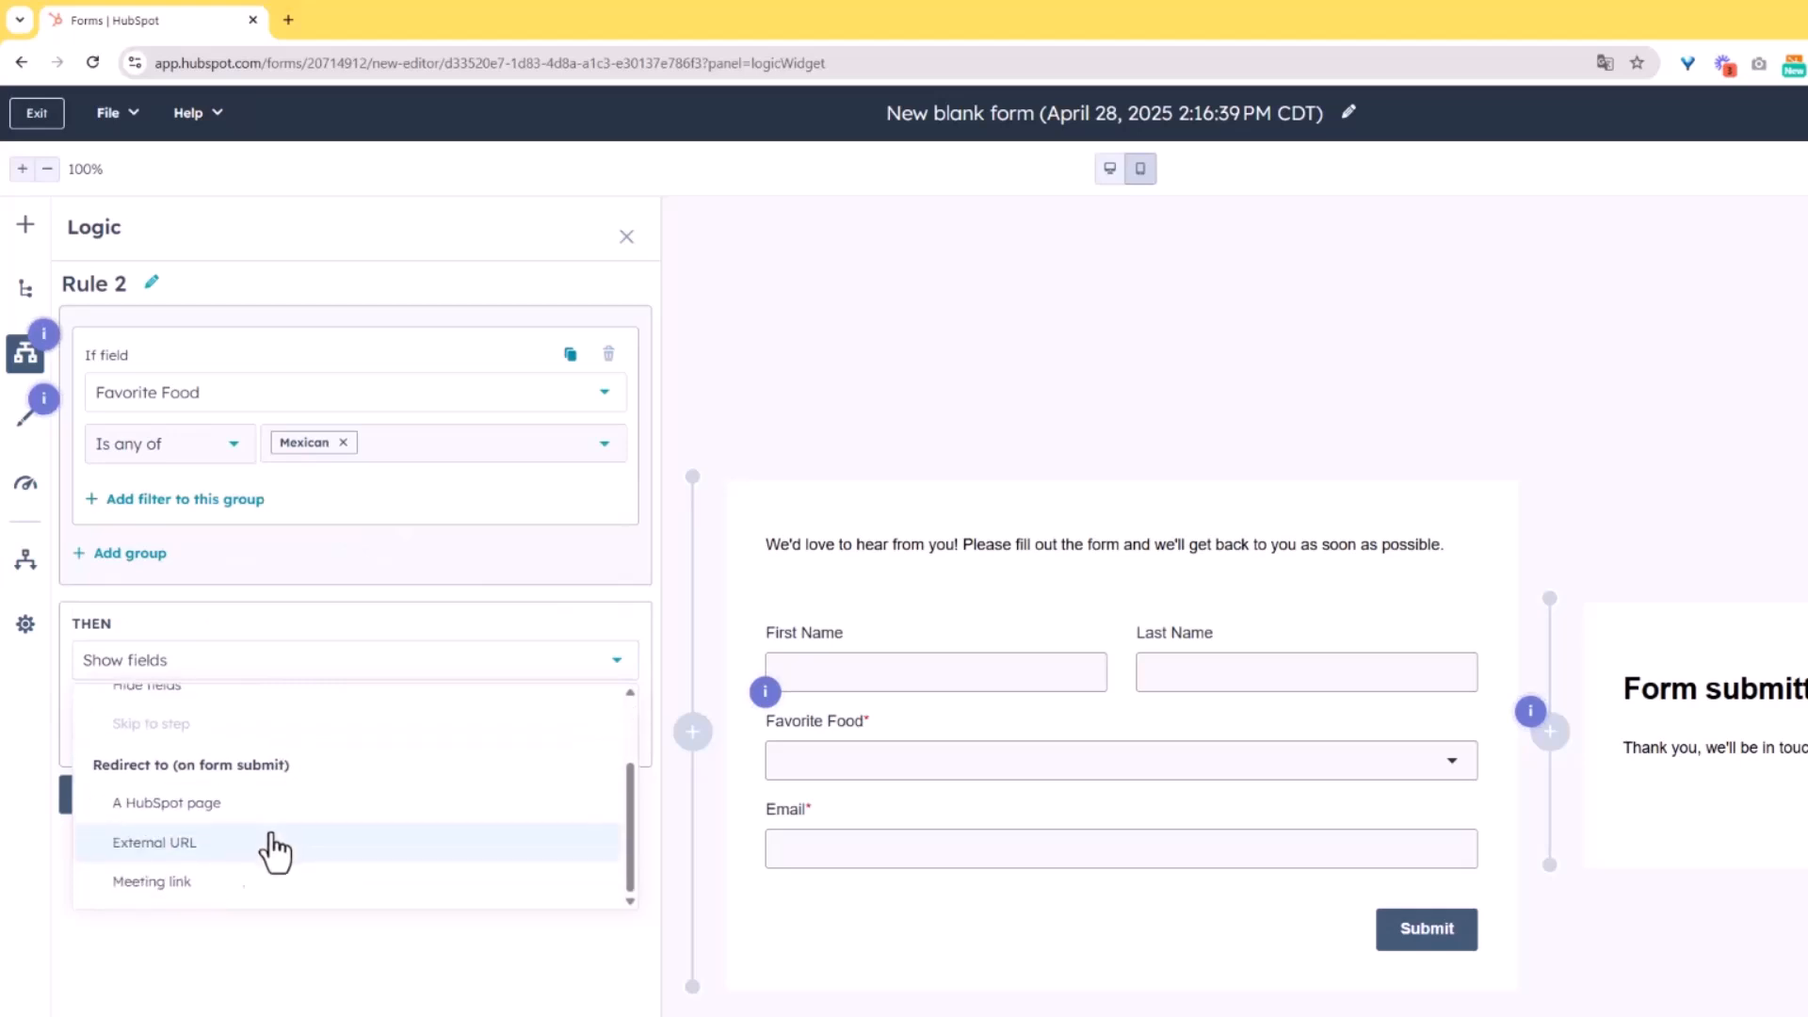
{"action": "left_click", "coordinate": [230, 885]}
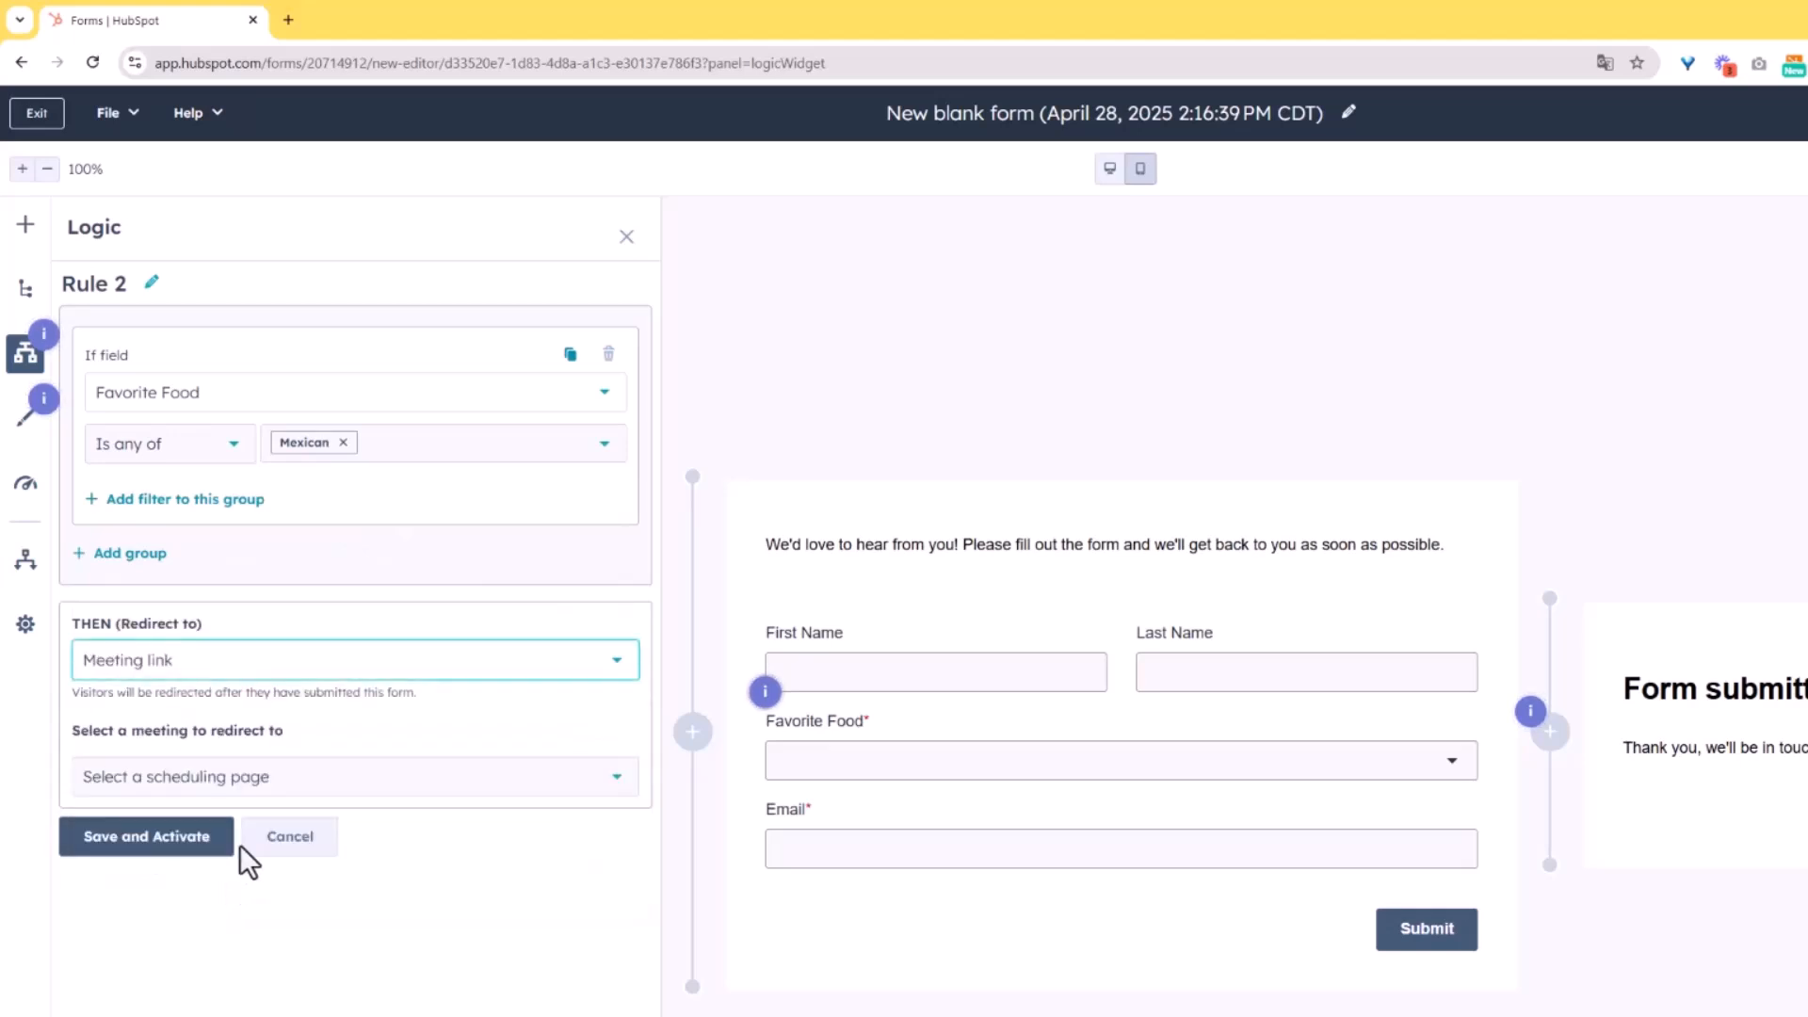
{"action": "left_click", "coordinate": [243, 787]}
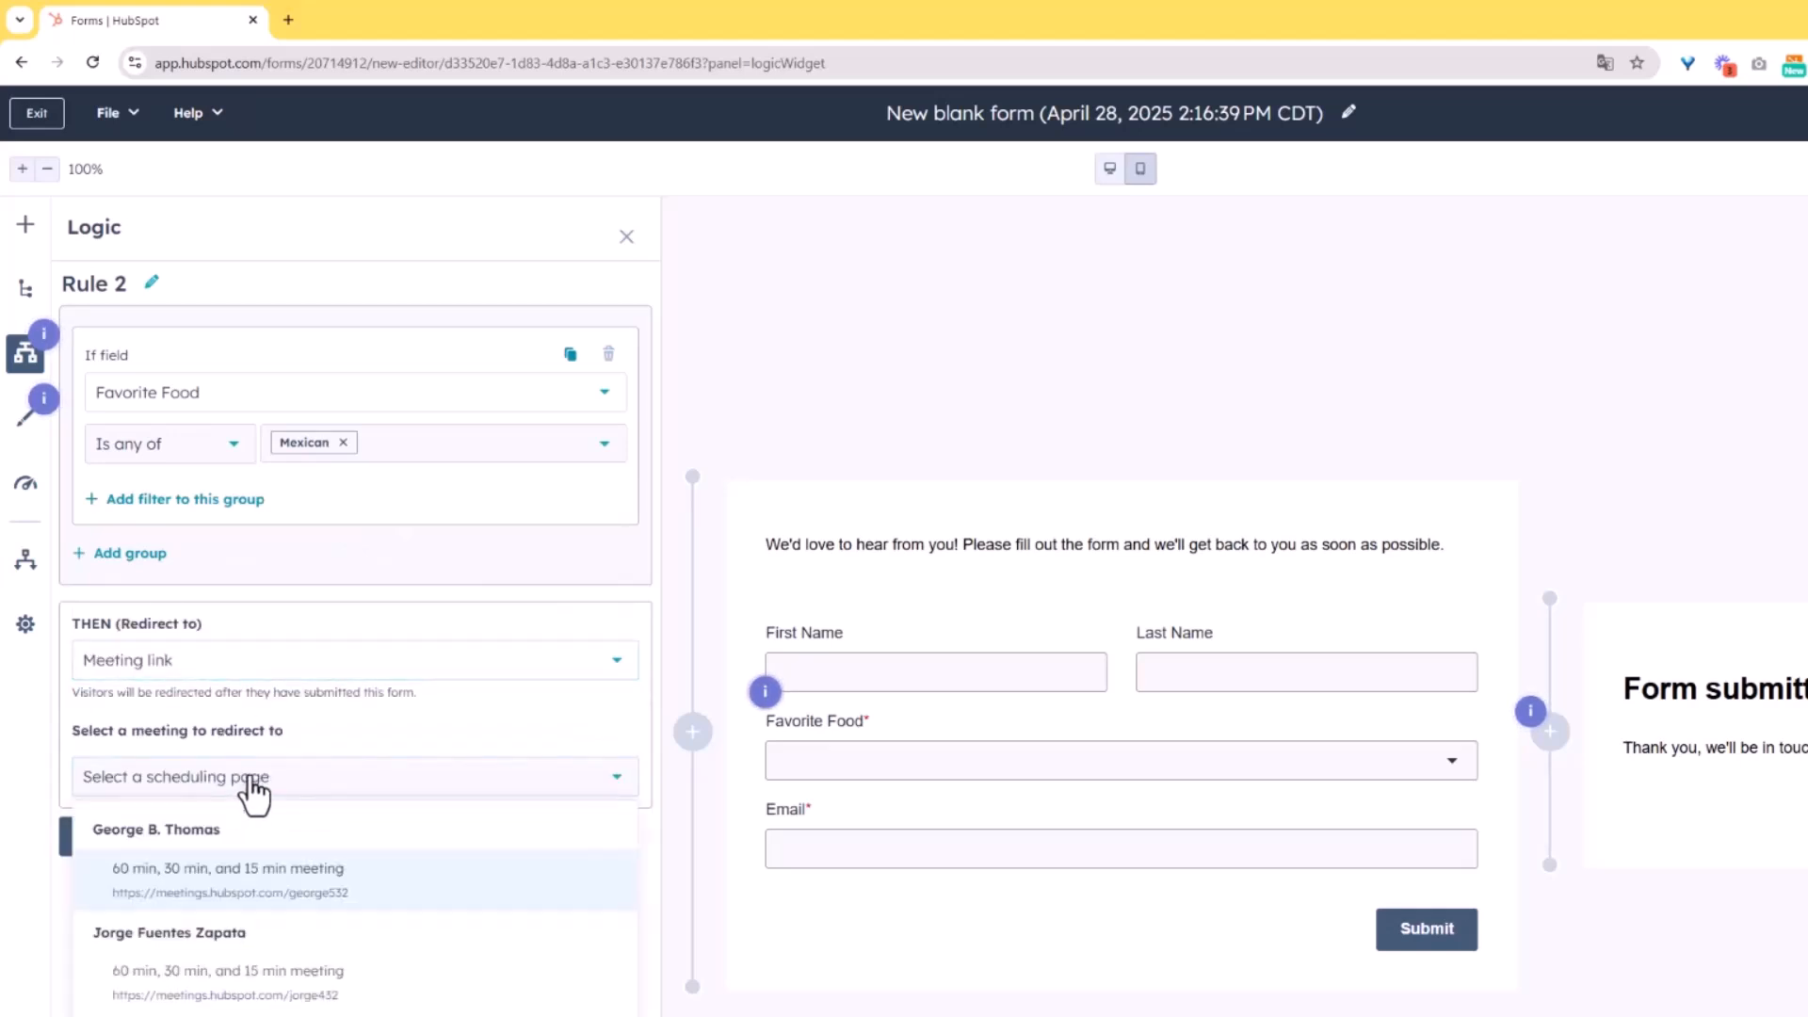
{"action": "left_click", "coordinate": [232, 975]}
{"action": "left_click", "coordinate": [150, 833]}
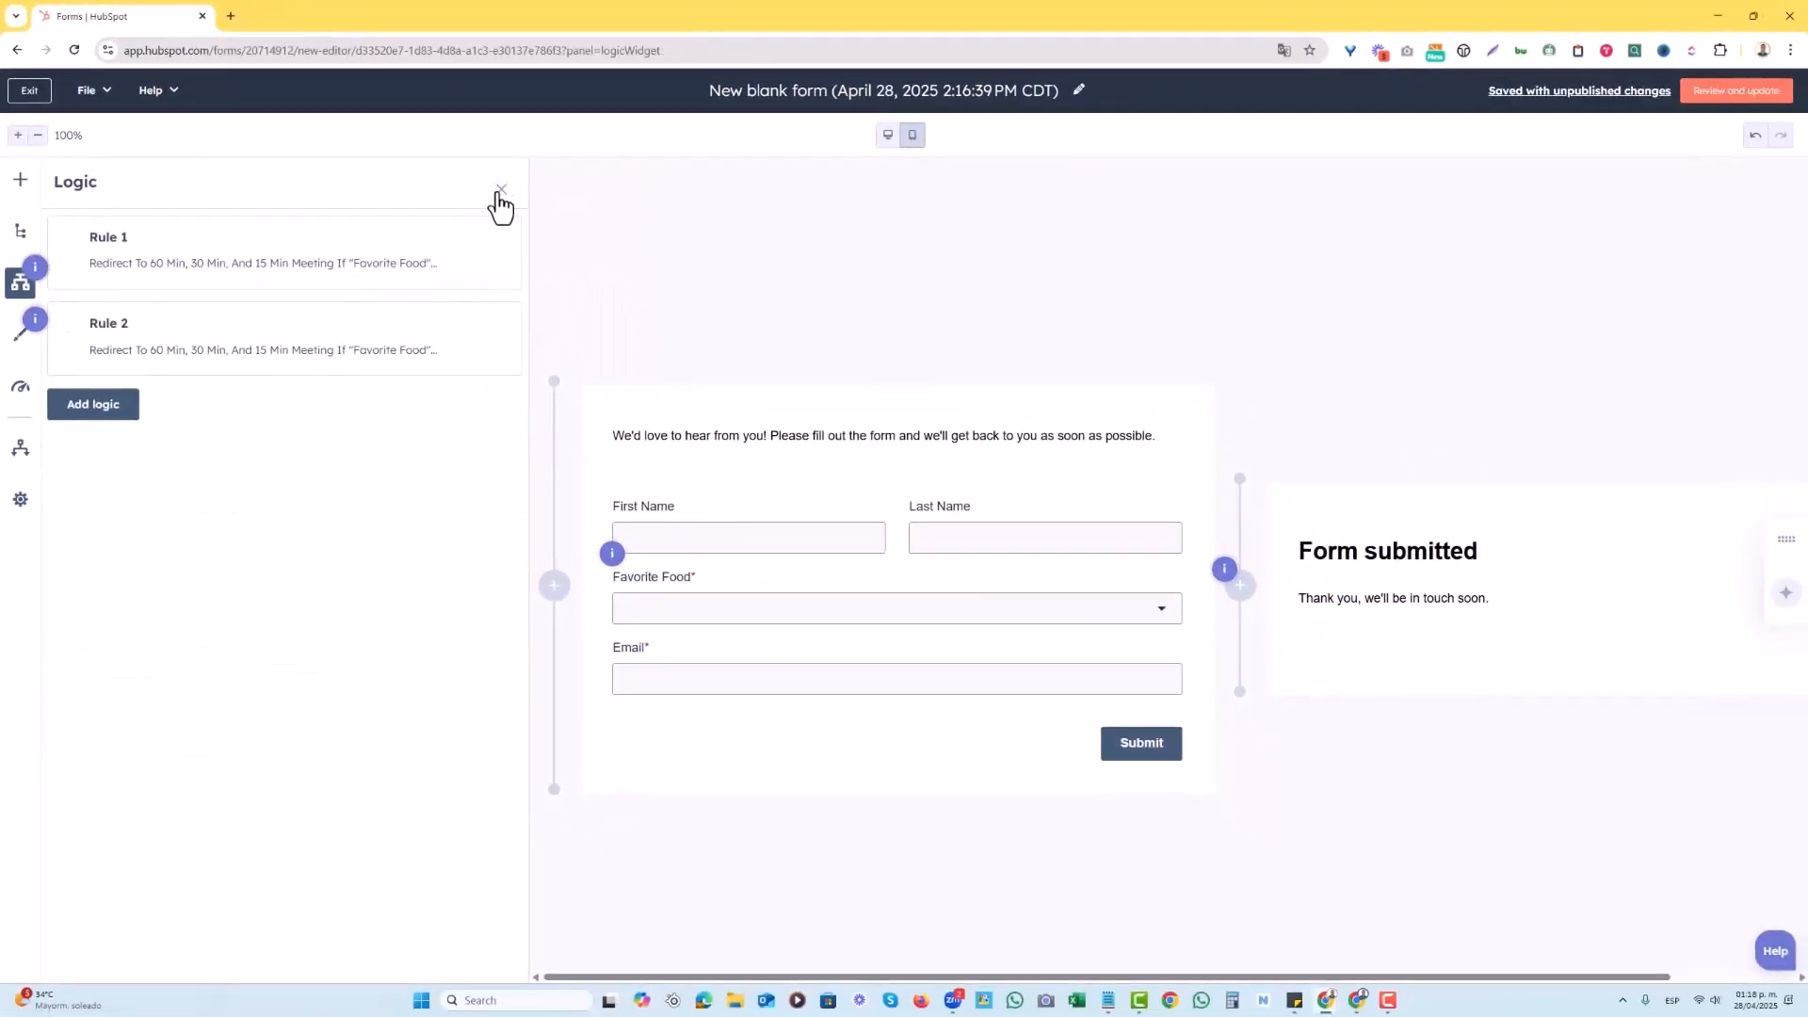
{"action": "left_click", "coordinate": [500, 192]}
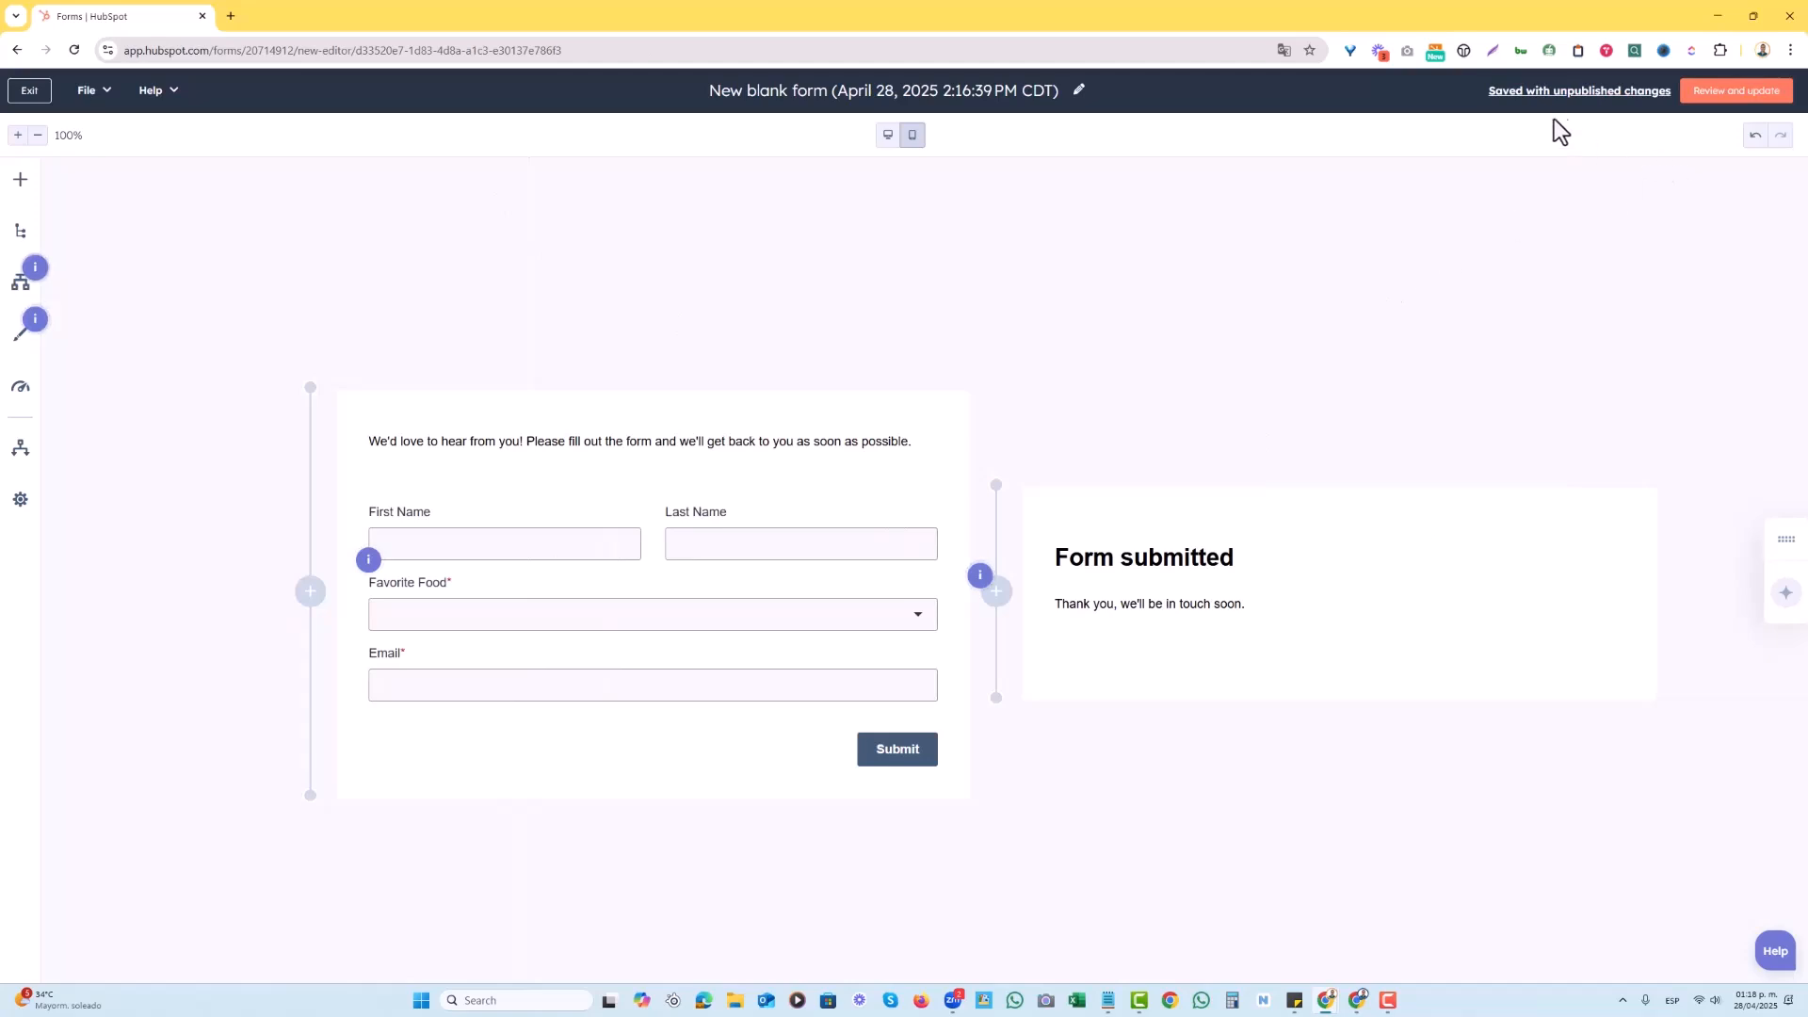
Rename the form as "Test Form".
{"action": "left_click", "coordinate": [935, 91]}
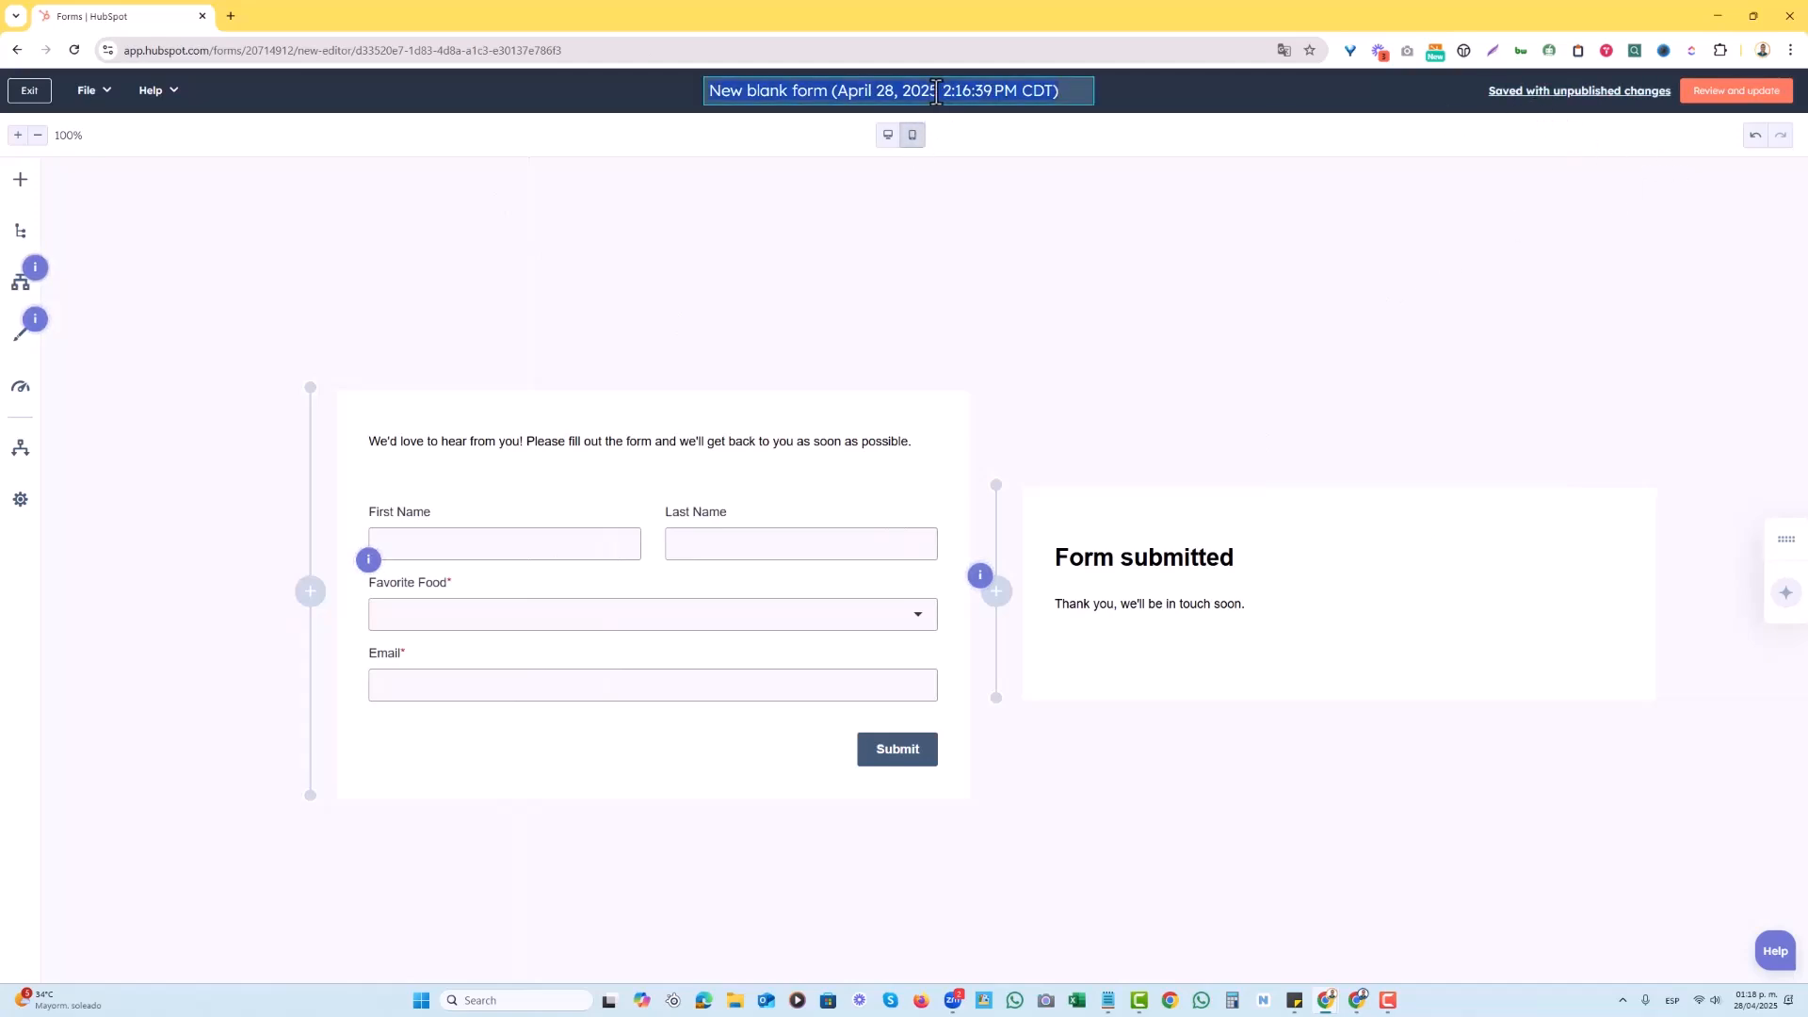
{"action": "type", "text": "Test Form"}
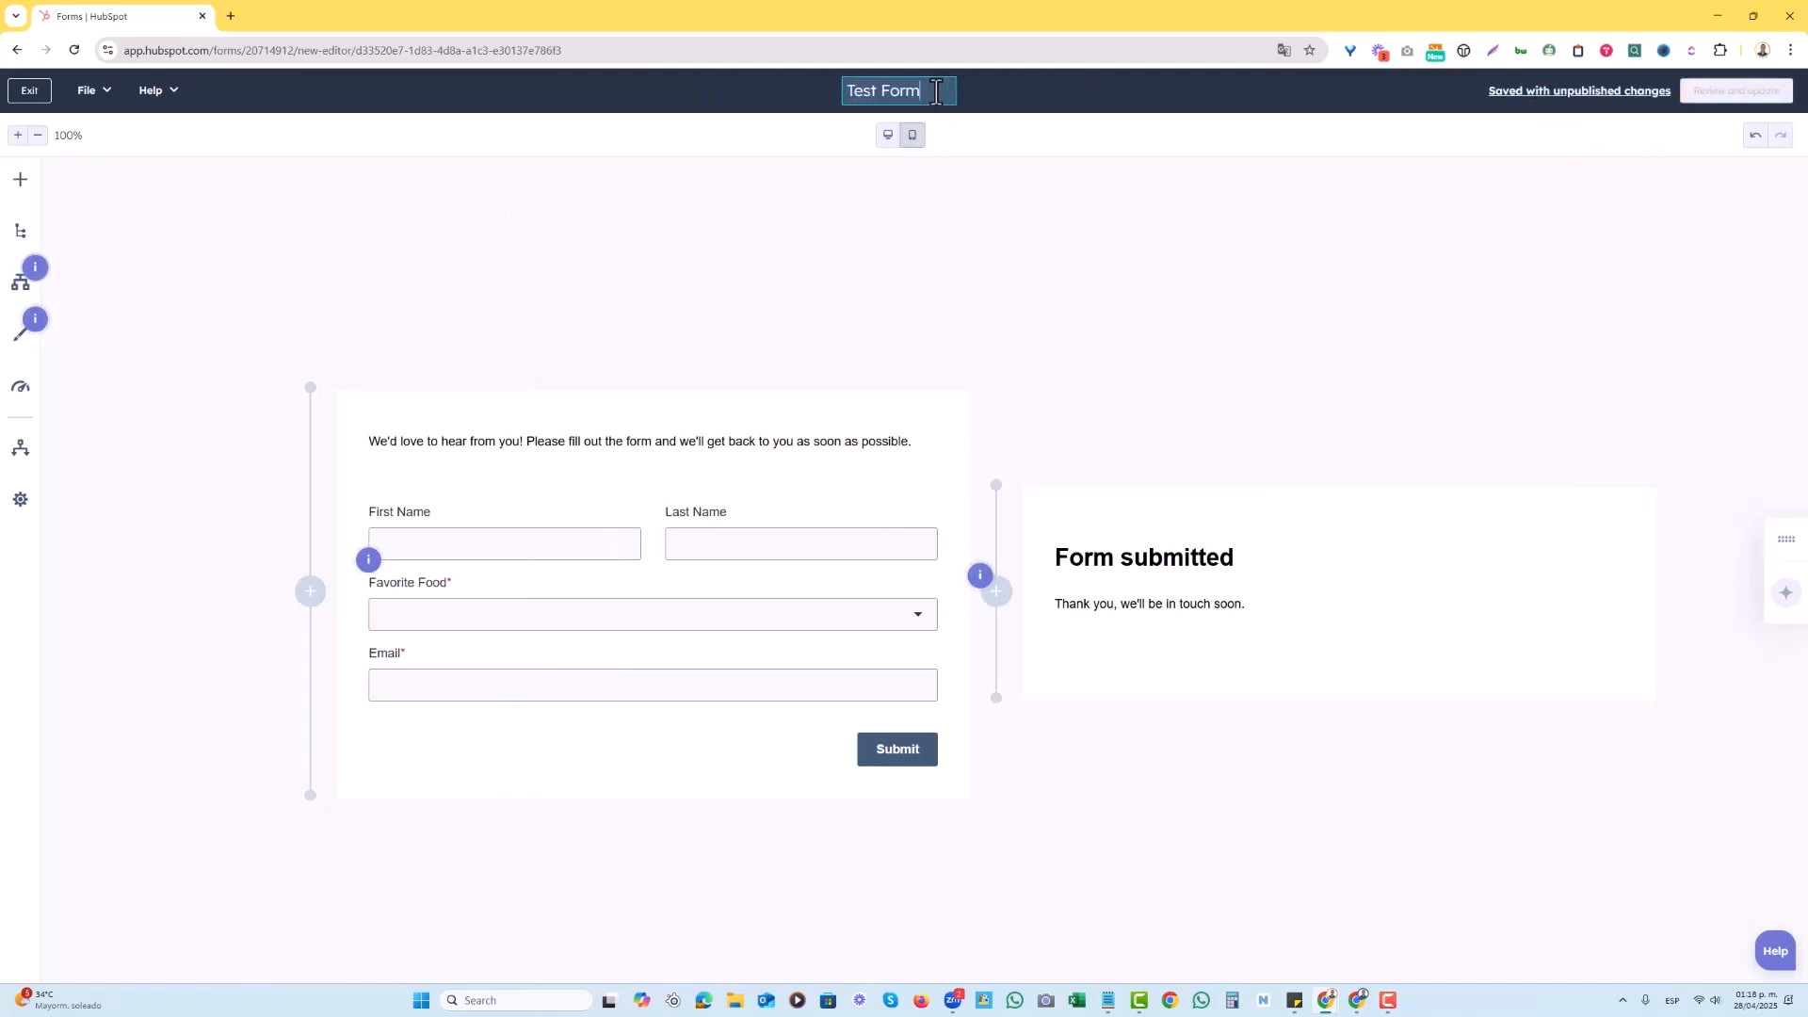
{"action": "key", "text": "Return"}
Review and publish the form's updates, and open the live form.
{"action": "mouse_move", "coordinate": [1551, 103]}
{"action": "left_click", "coordinate": [1723, 94]}
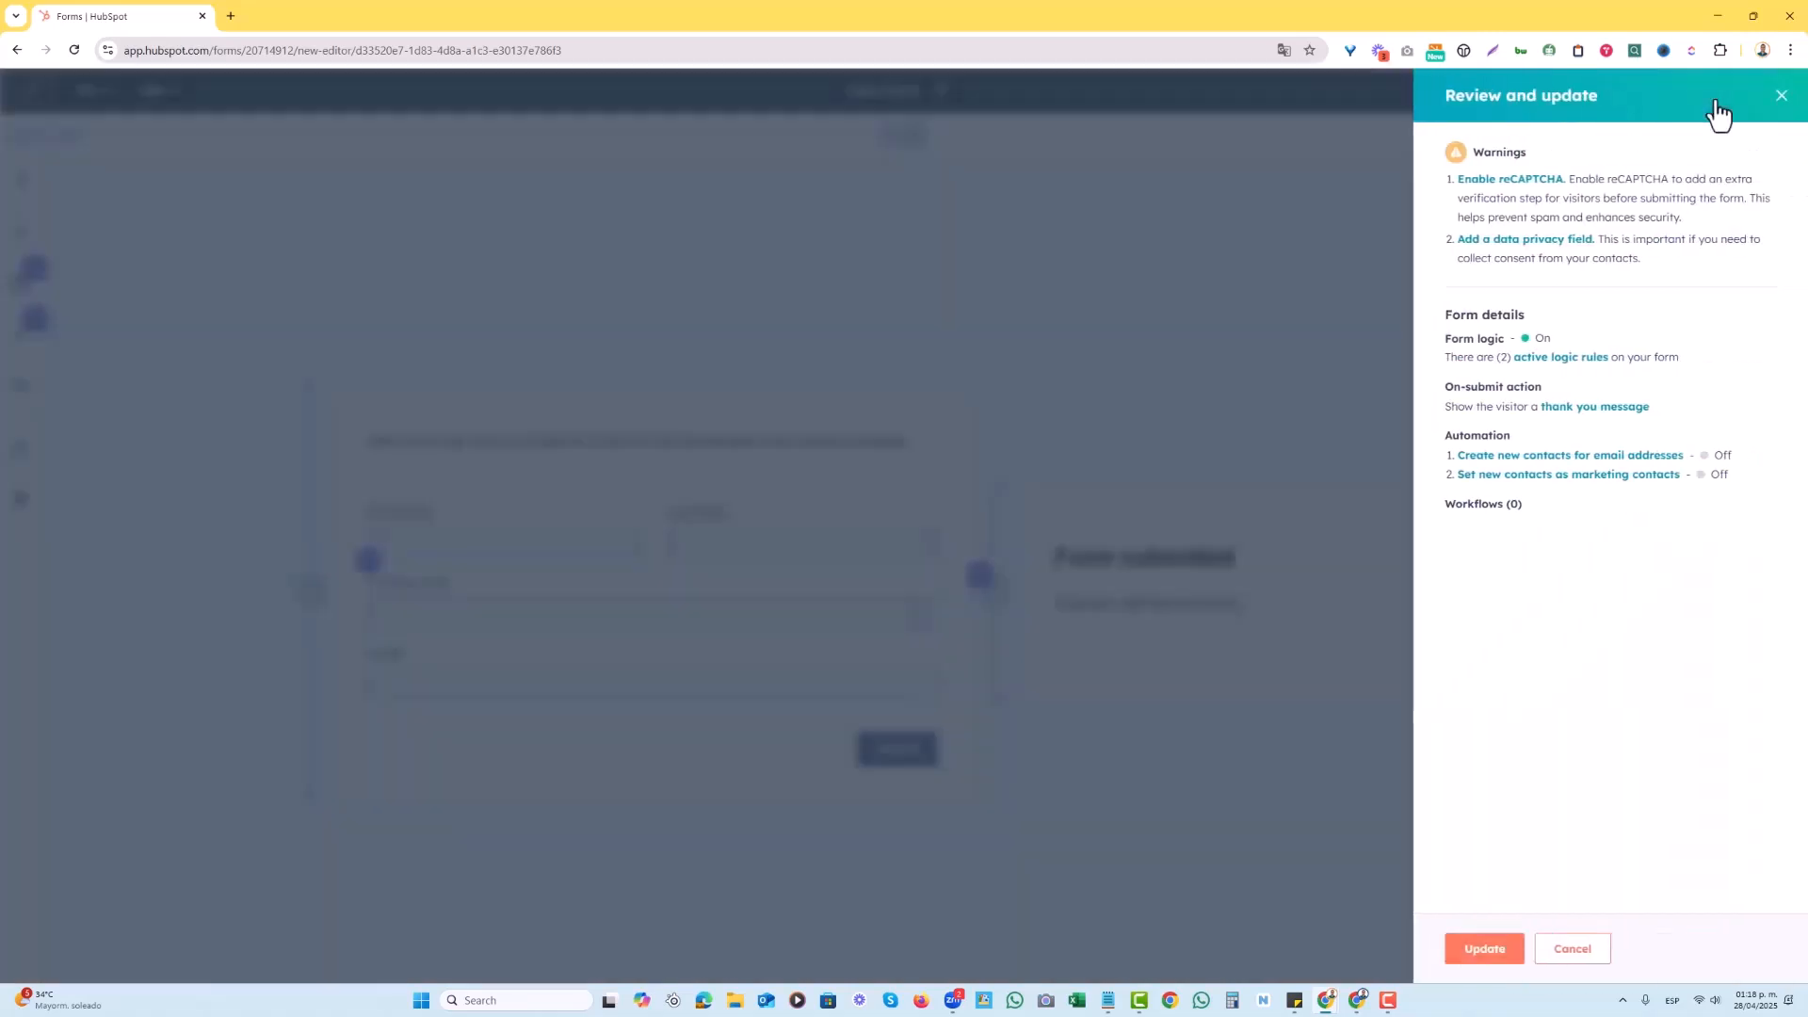
{"action": "left_click", "coordinate": [1486, 949]}
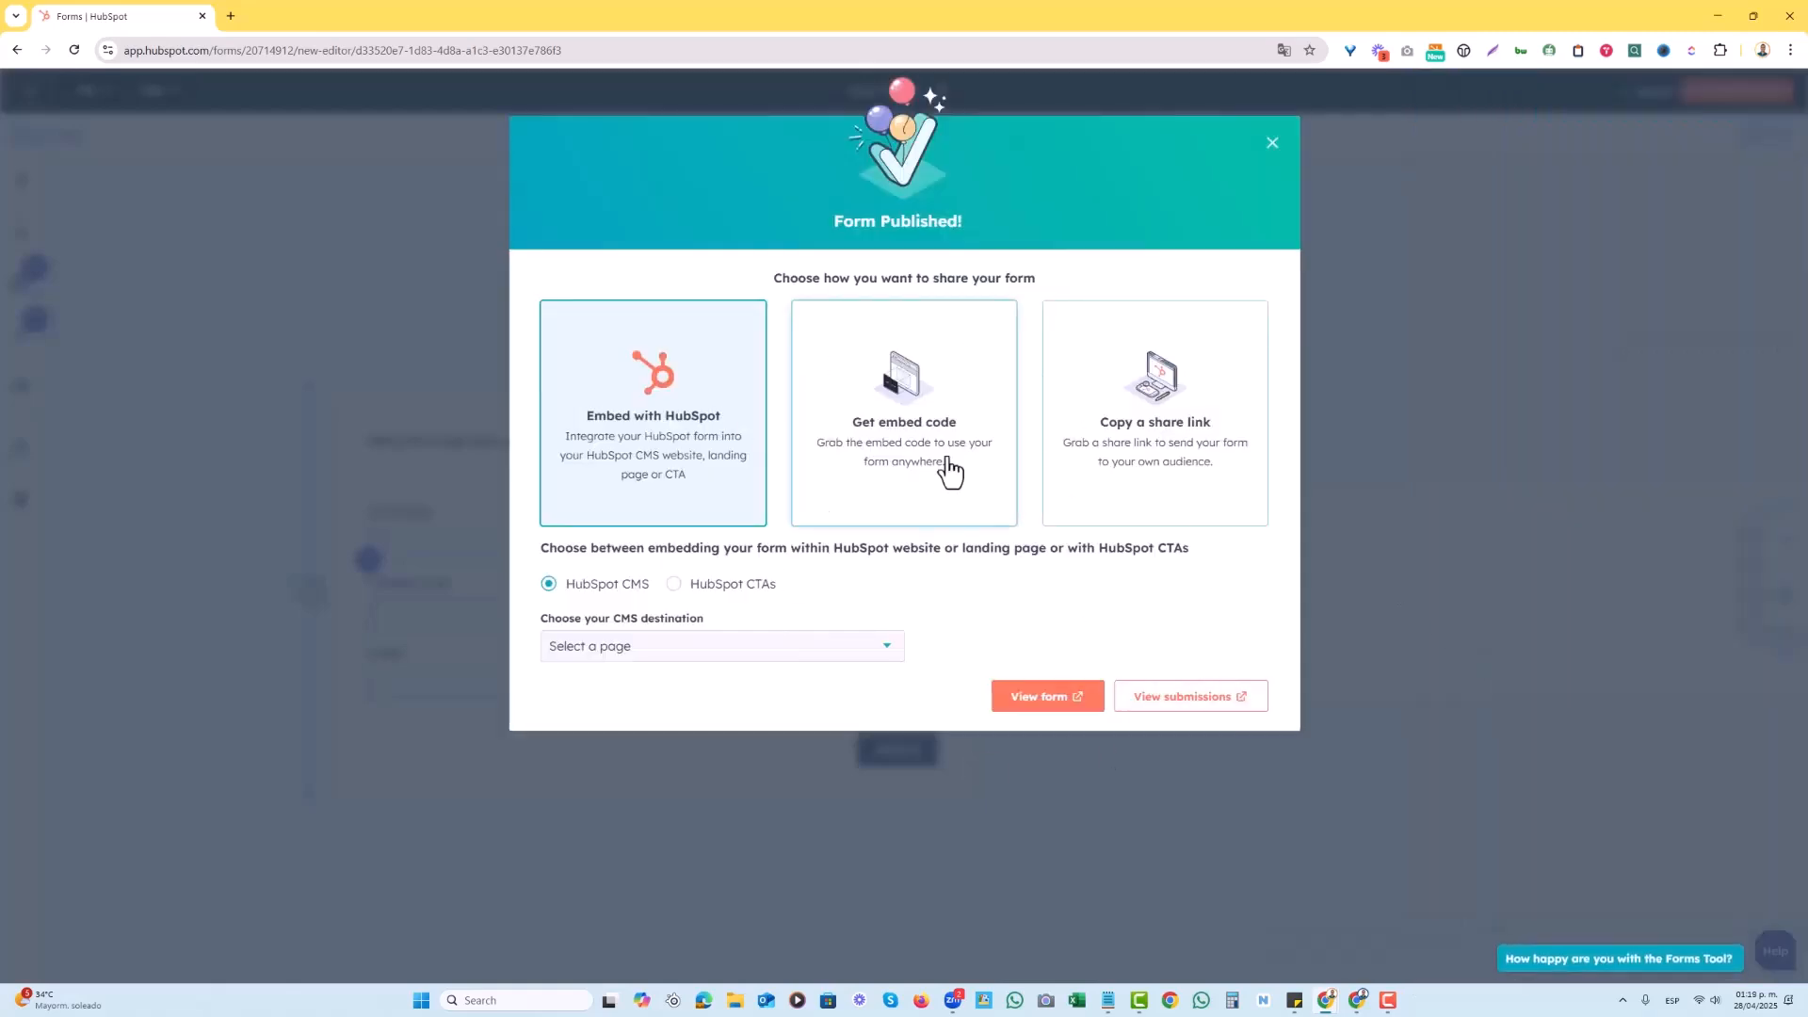
{"action": "left_click", "coordinate": [1049, 701]}
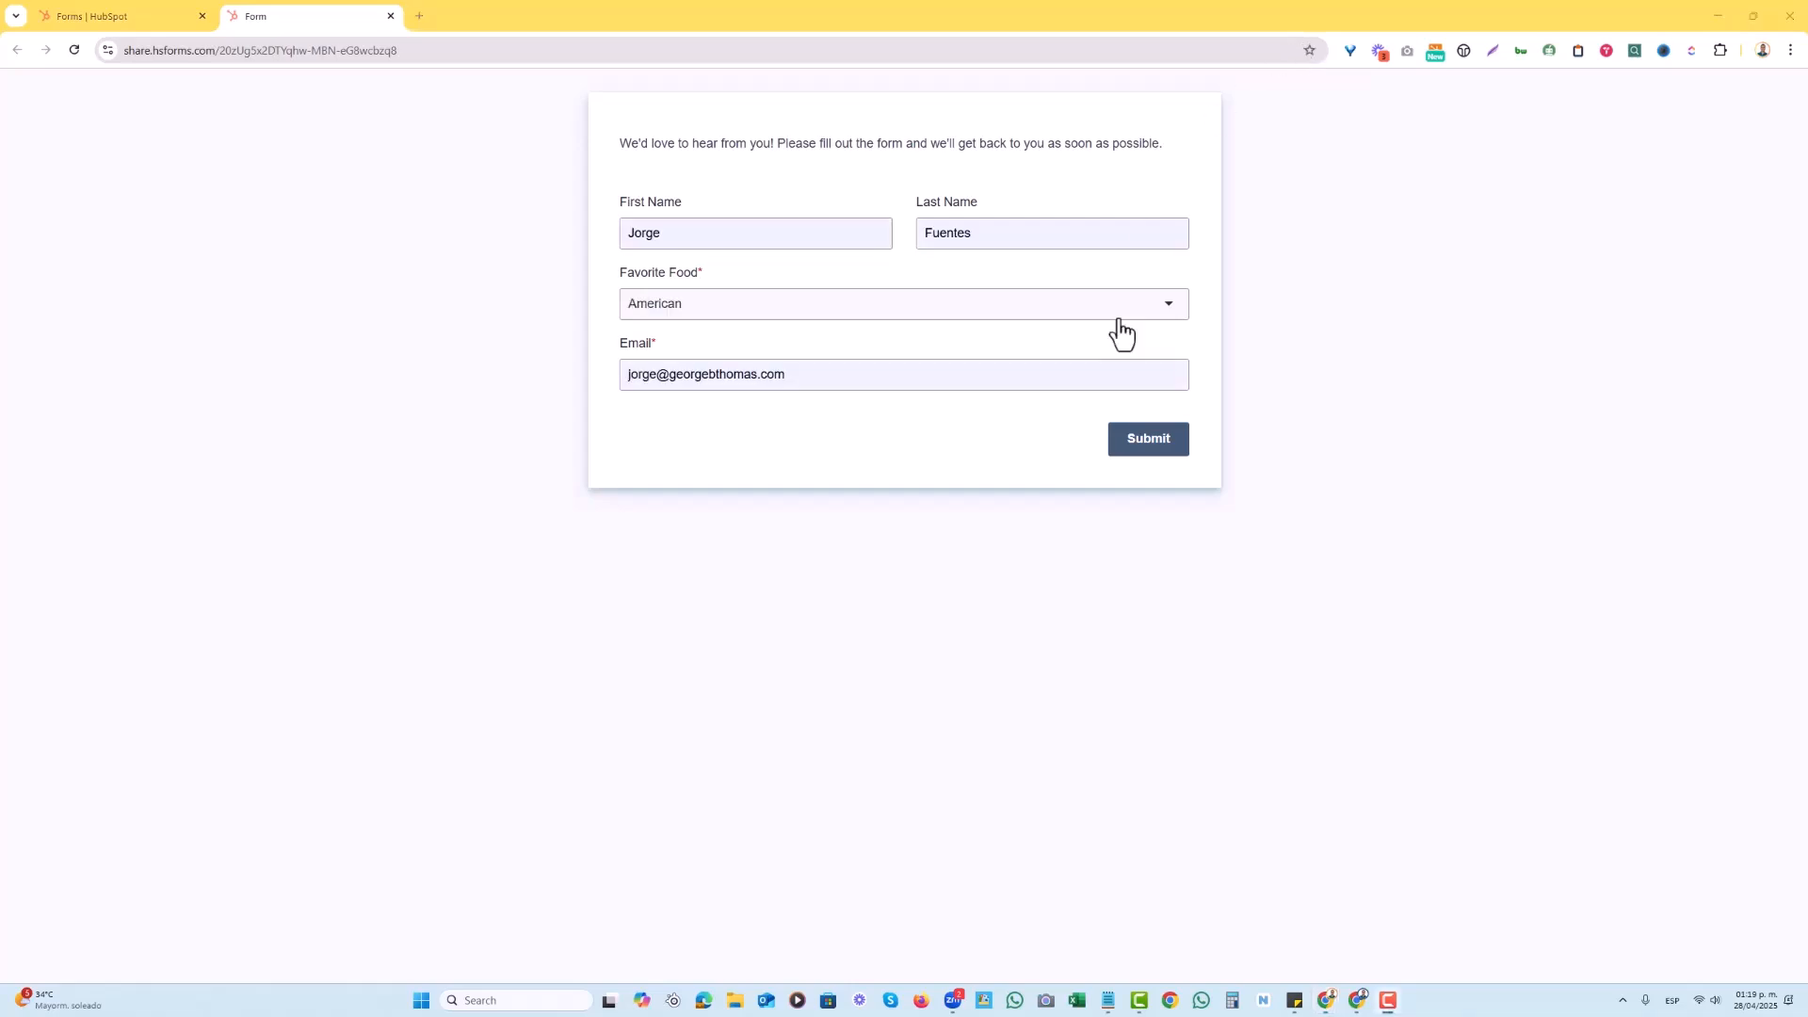
Submit the live form once with American and once with Mexican as favorite food to test both meeting redirects.
{"action": "left_click", "coordinate": [1144, 442]}
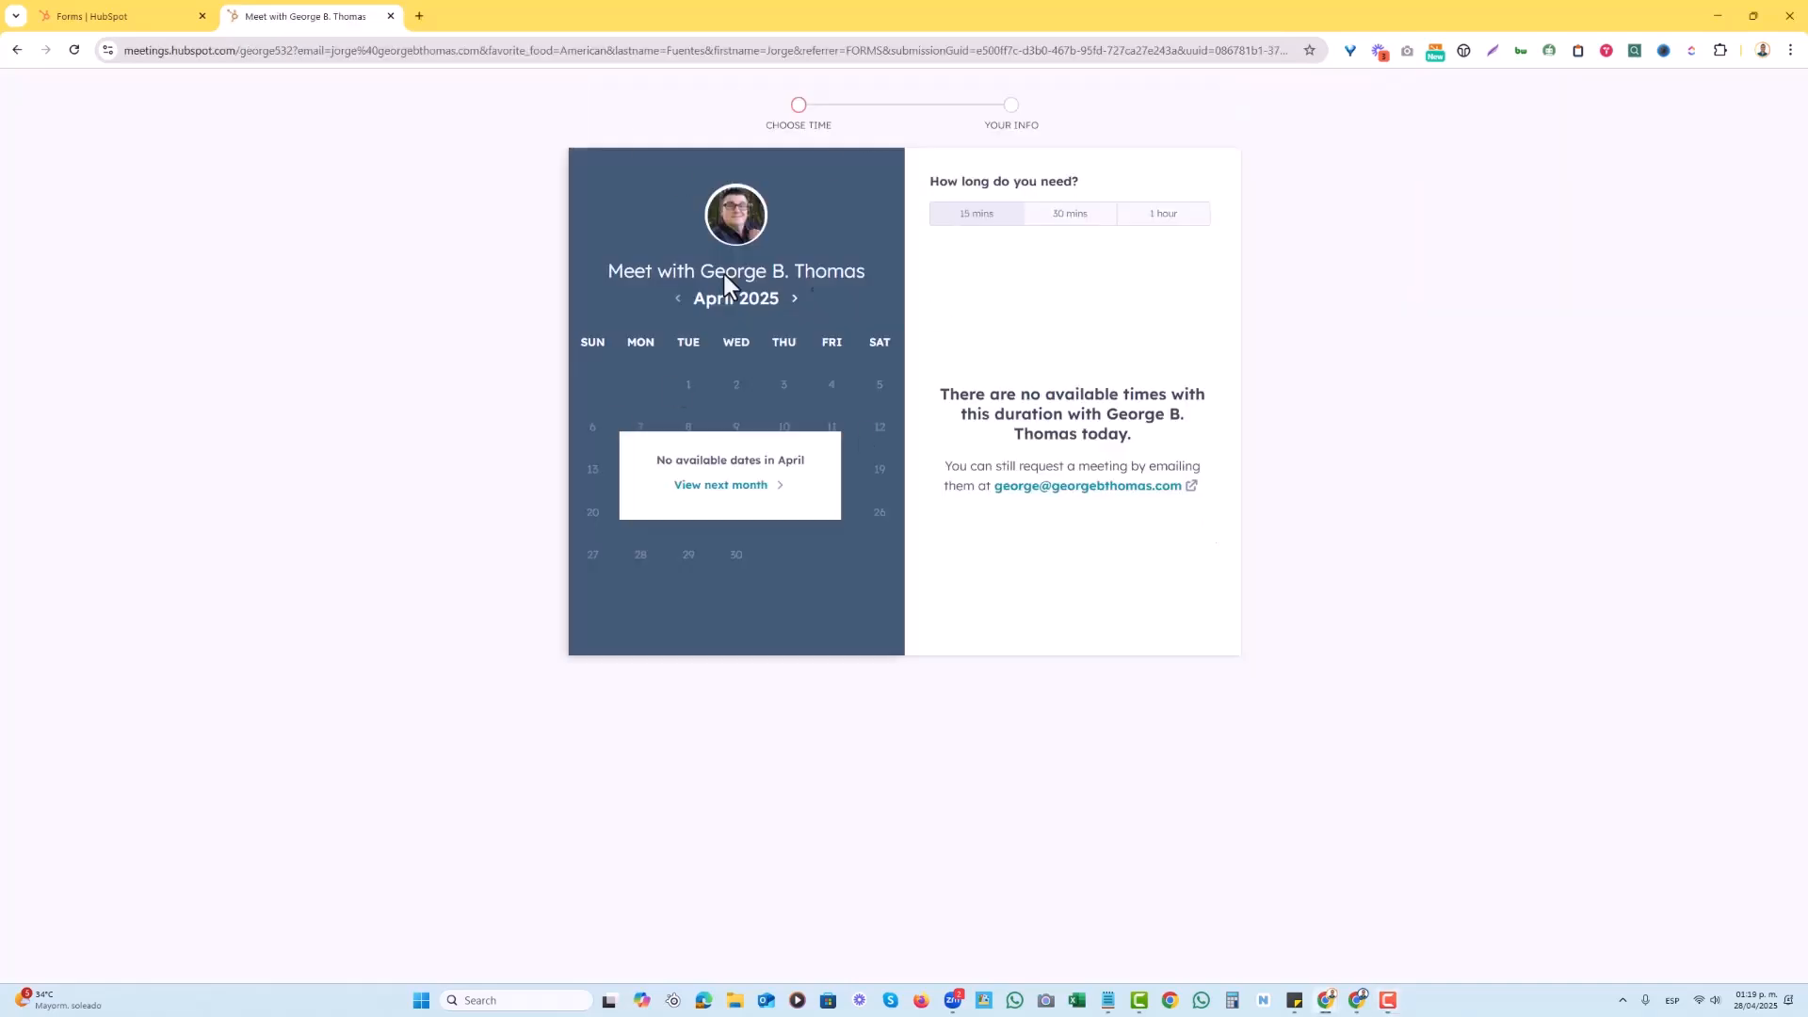
{"action": "left_click", "coordinate": [743, 485]}
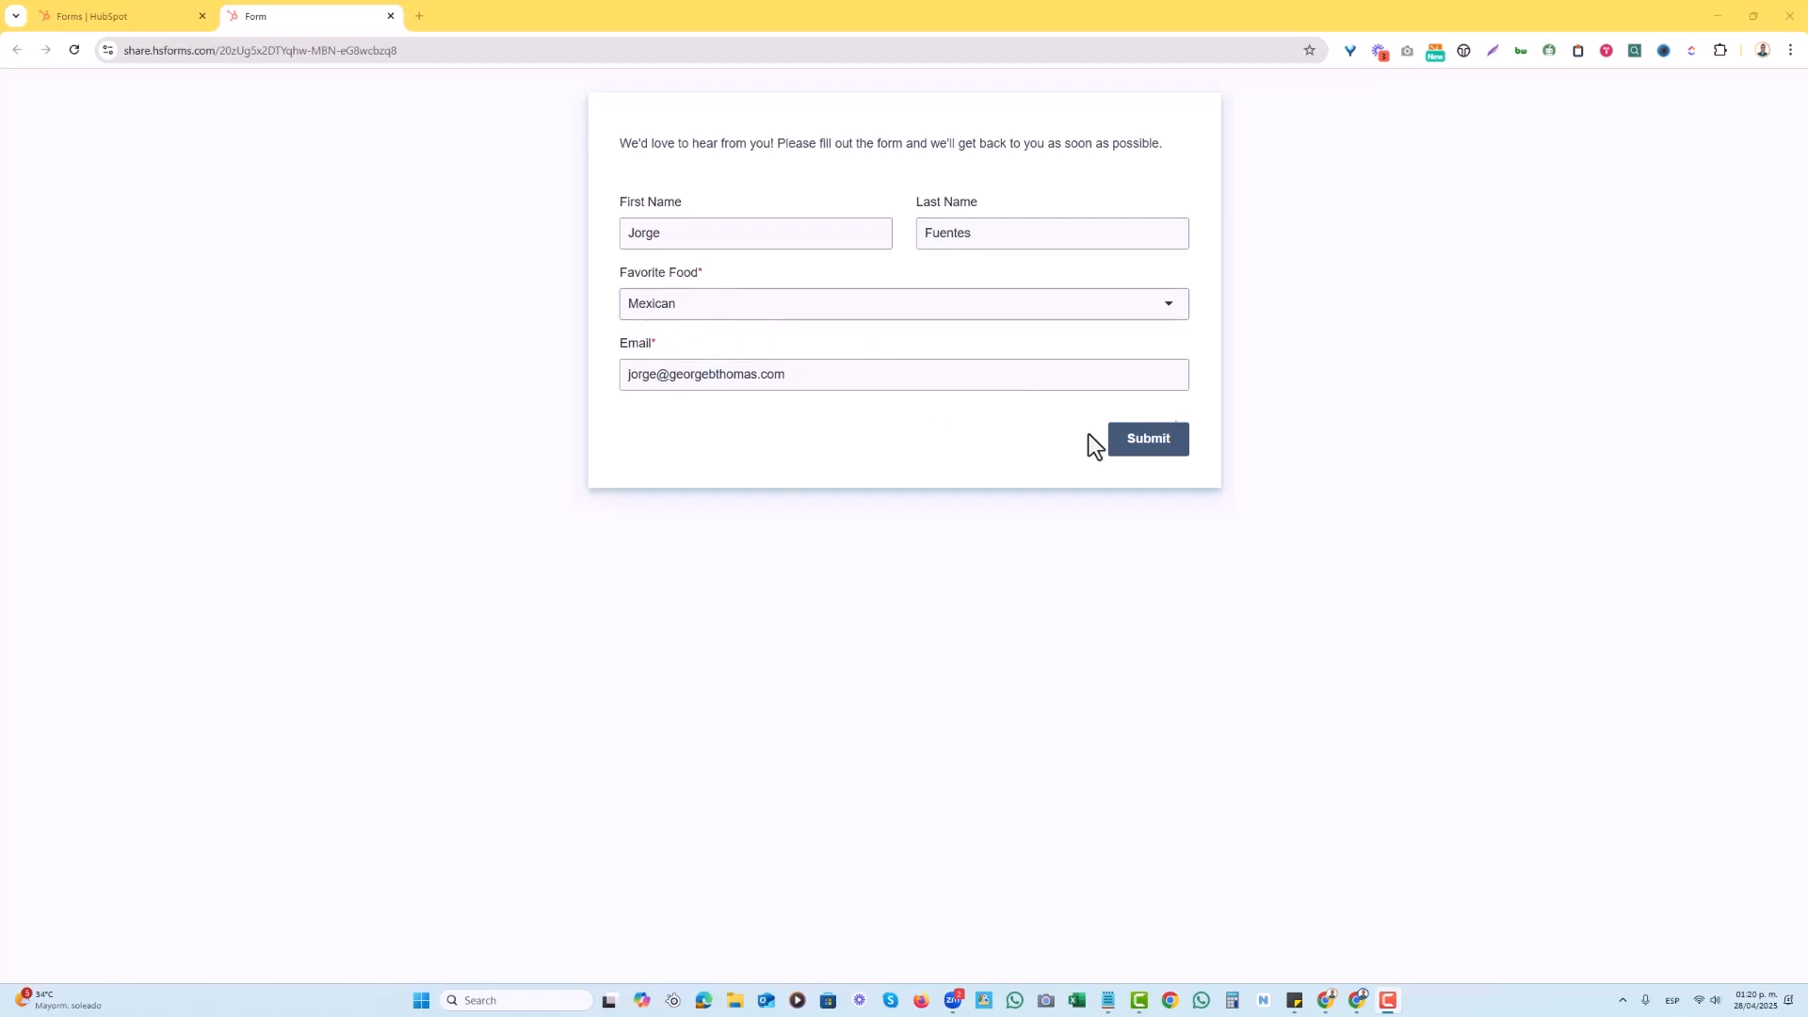
{"action": "left_click", "coordinate": [1142, 456]}
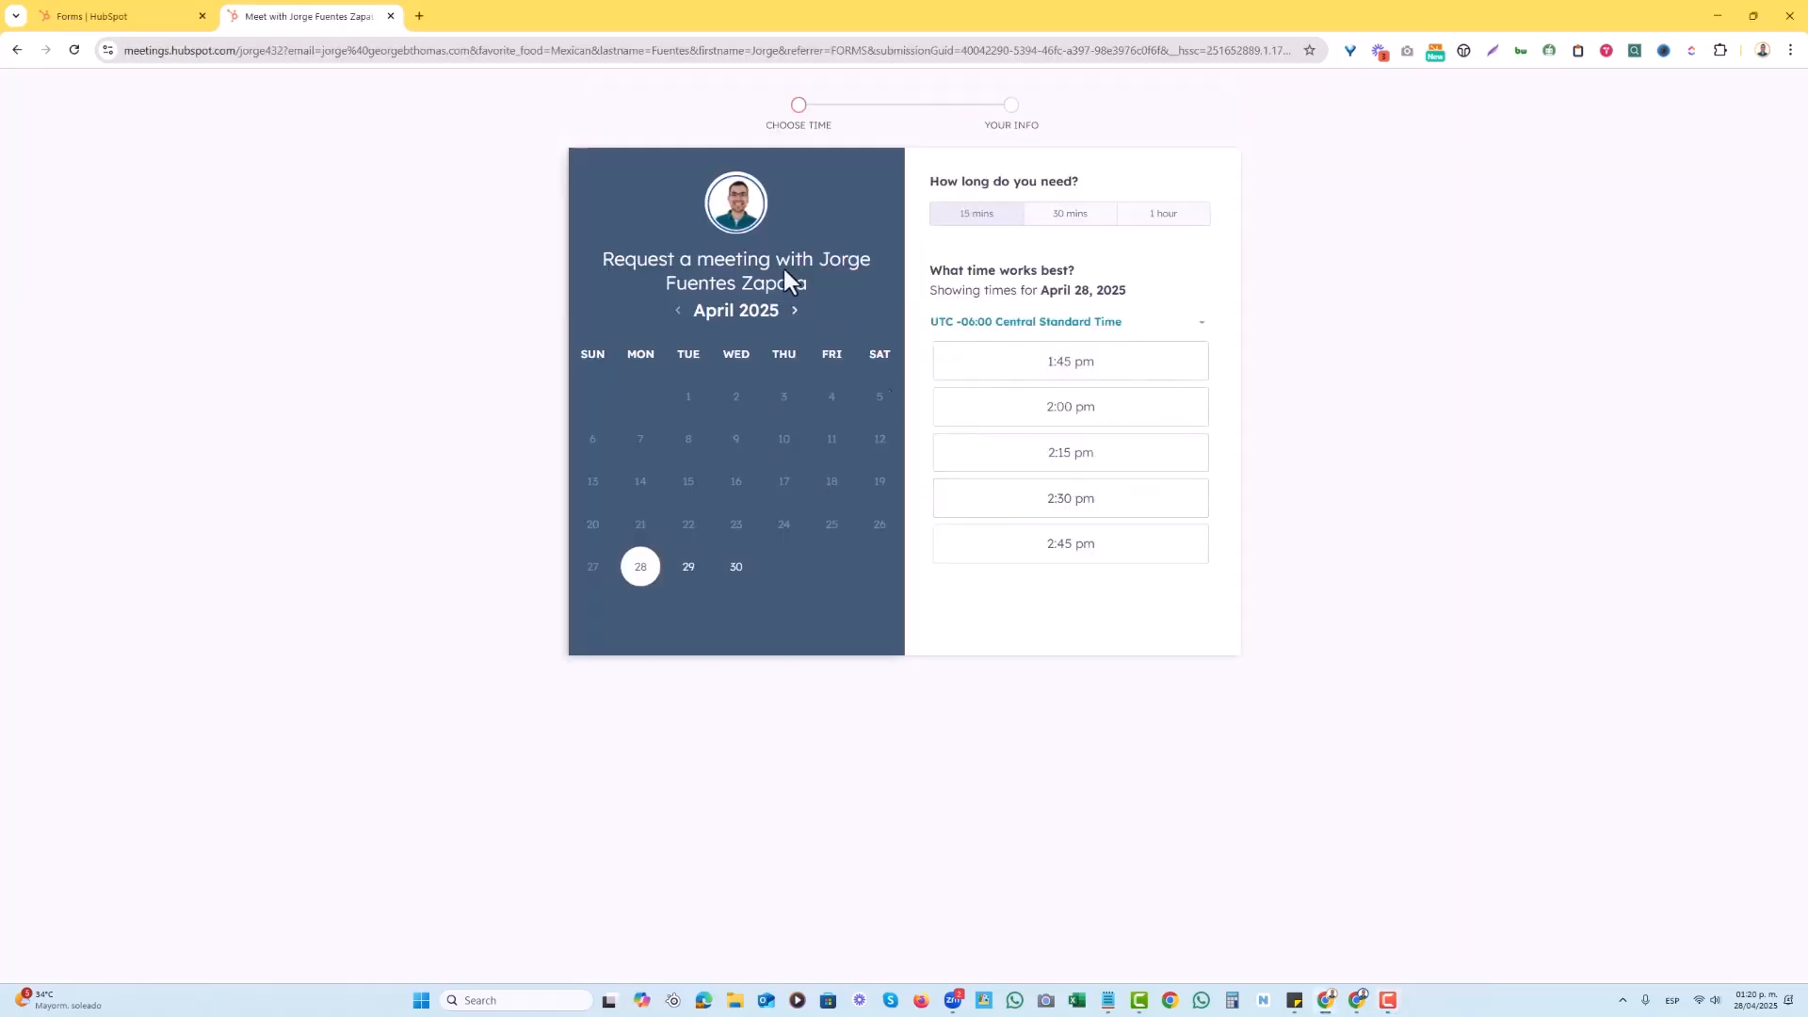